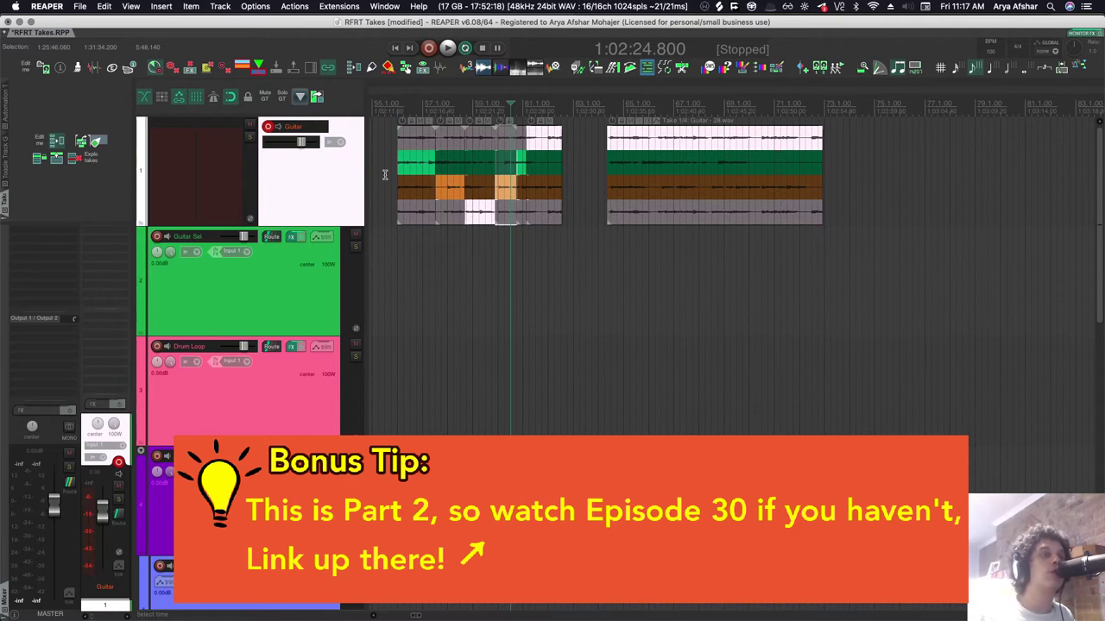
Select the unsplit guitar item and cycle its active take repeatedly, ending on take 4.
click(660, 160)
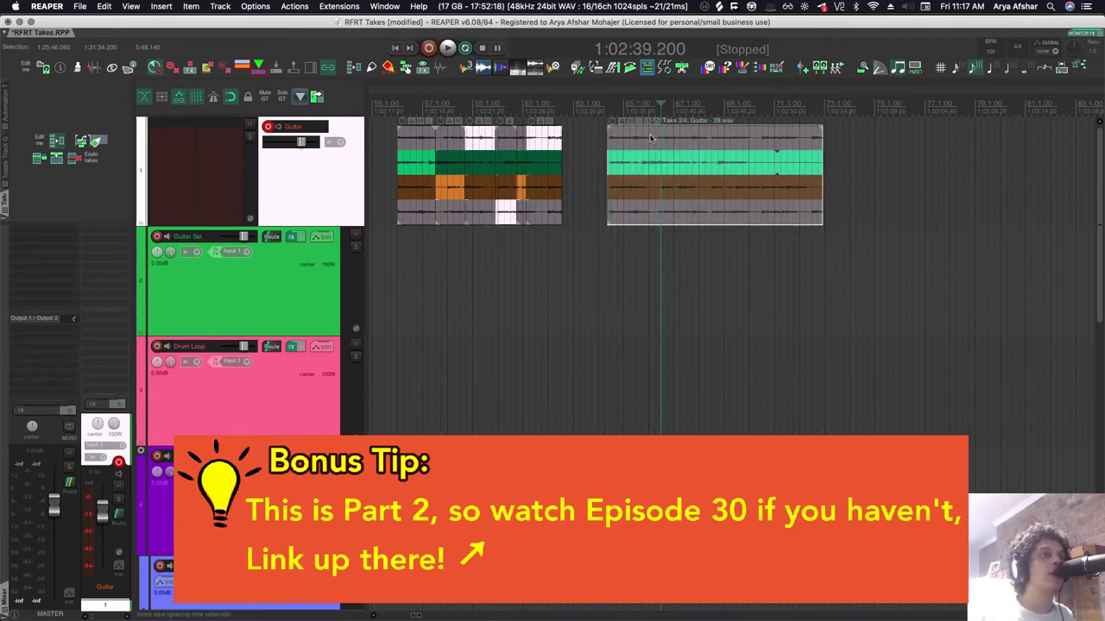
click(652, 138)
key(t)
key(t)
key(t)
key(t)
key(t)
key(t)
key(t)
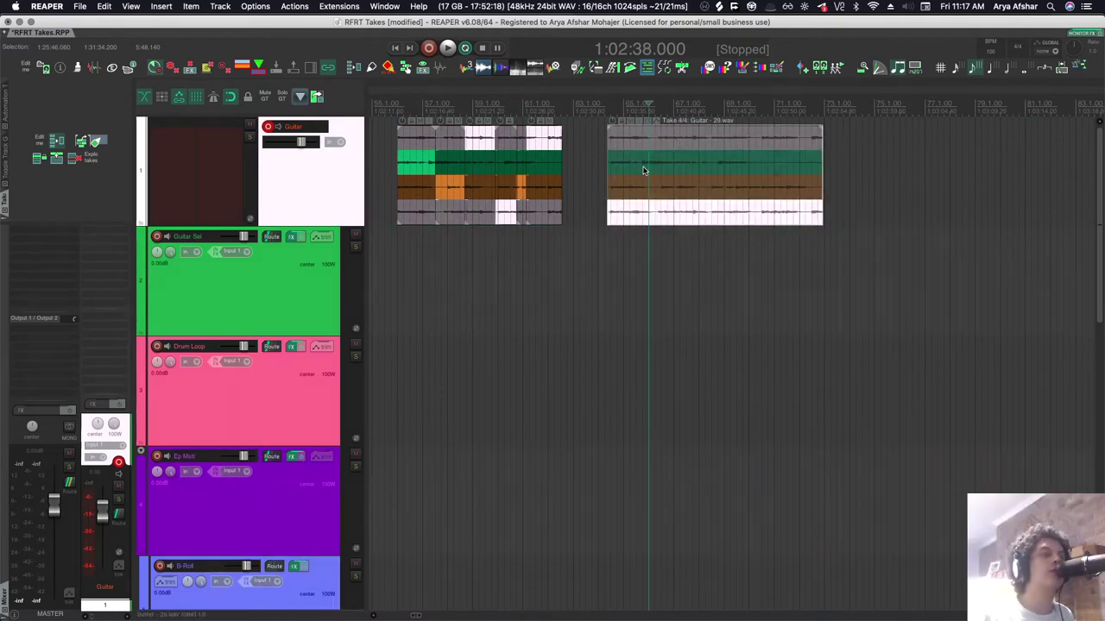
key(t)
key(t)
key(t)
Select all the split guitar pieces together and switch every one of them to take 4.
click(477, 144)
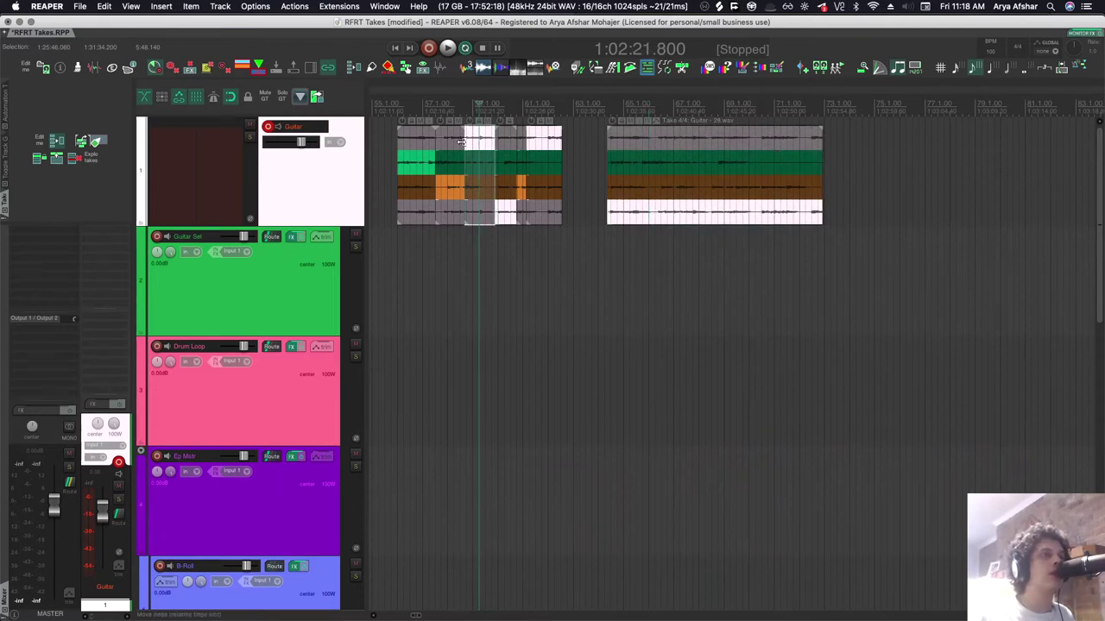
drag(387, 137, 566, 235)
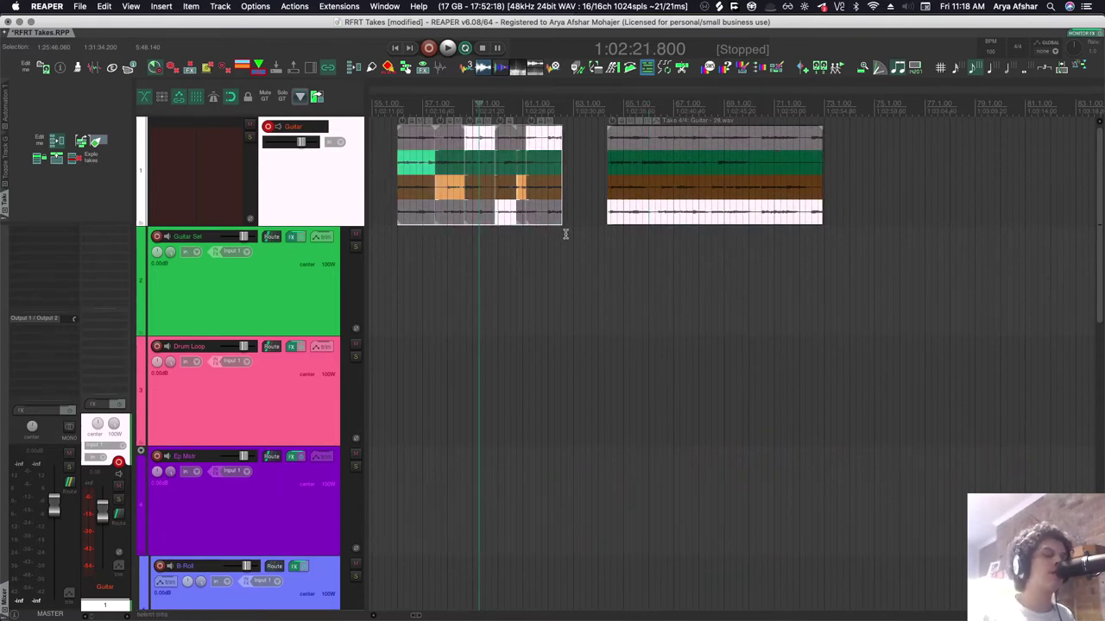
key(shift+t)
key(shift+t)
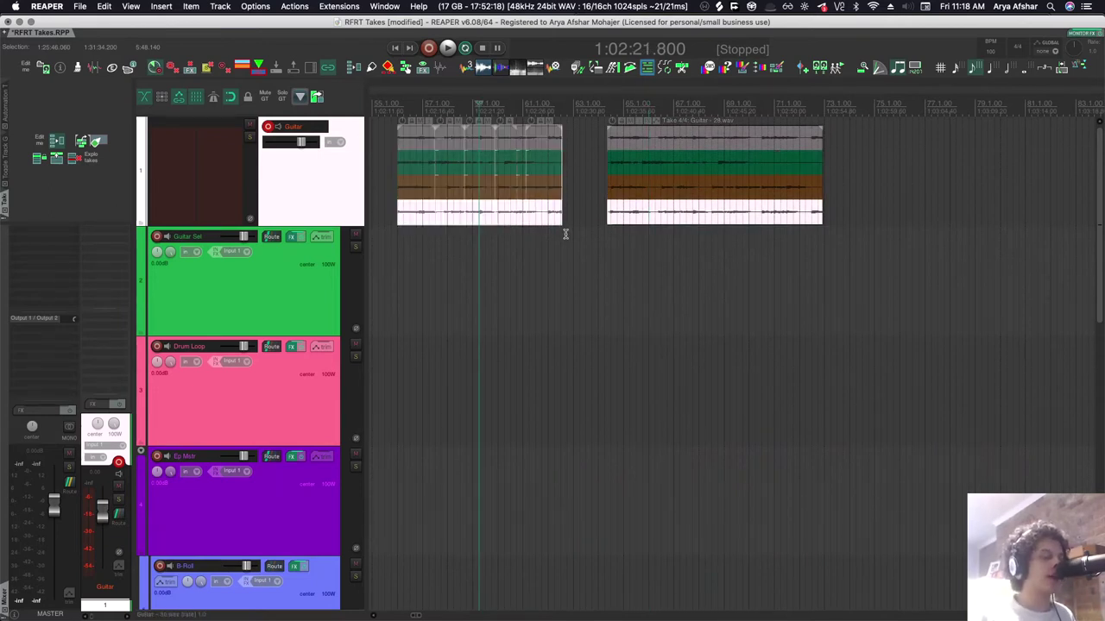
Undo the take changes made to the split guitar pieces.
key(super+z)
key(super+z)
key(super+z)
key(super+z)
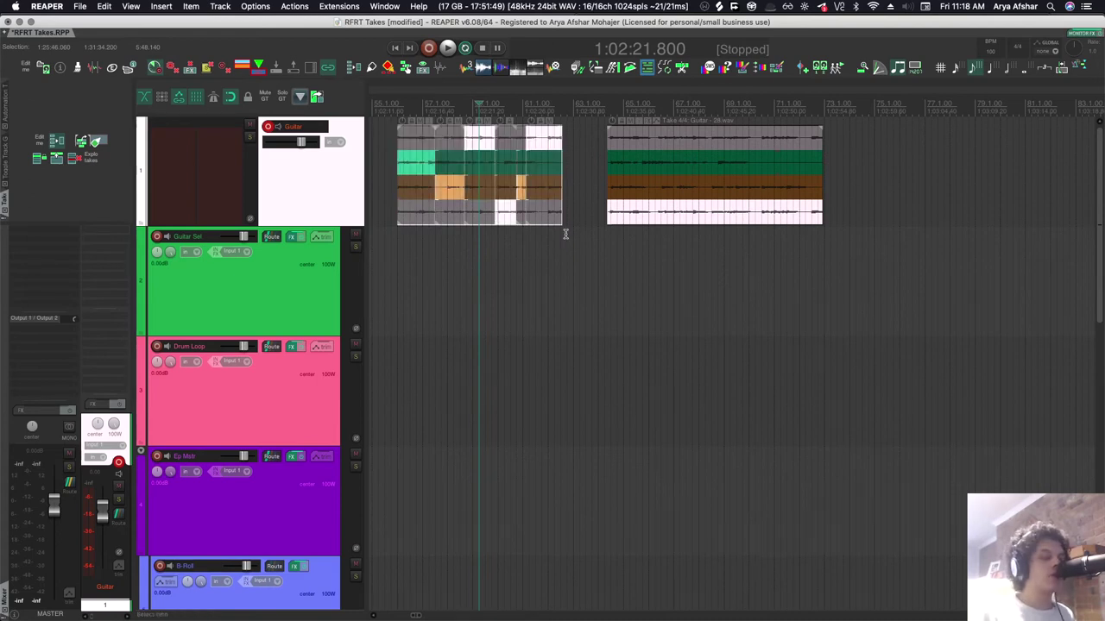
Cycle all the selected split guitar pieces through their next takes simultaneously.
key(t)
key(t)
key(t)
key(t)
key(t)
key(t)
key(t)
key(t)
key(t)
key(t)
key(t)
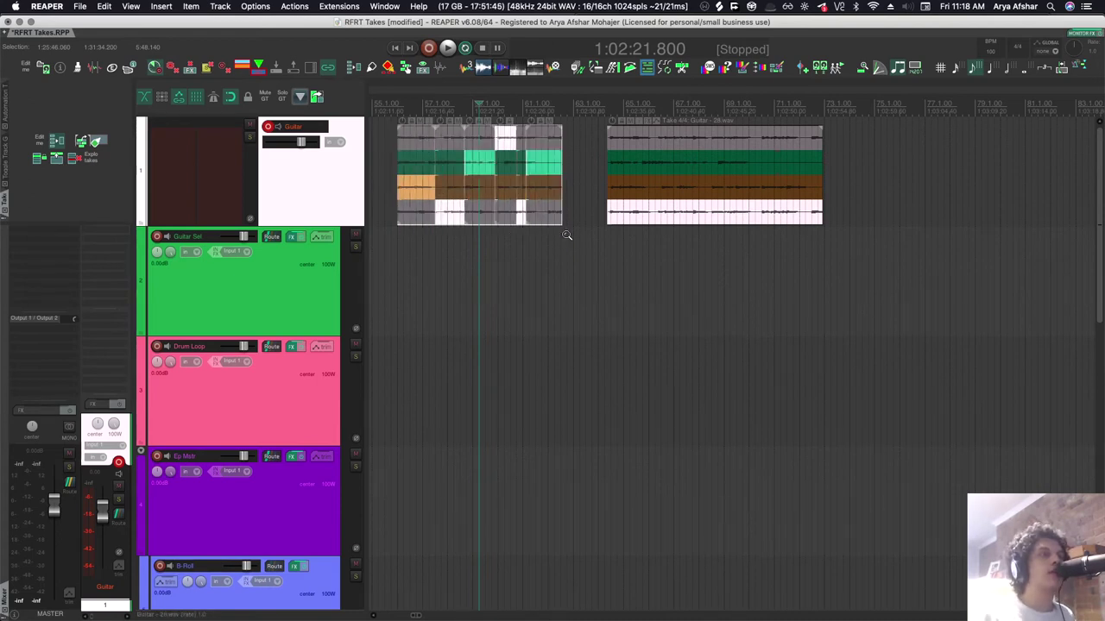
key(t)
key(t)
key(t)
key(t)
key(t)
key(t)
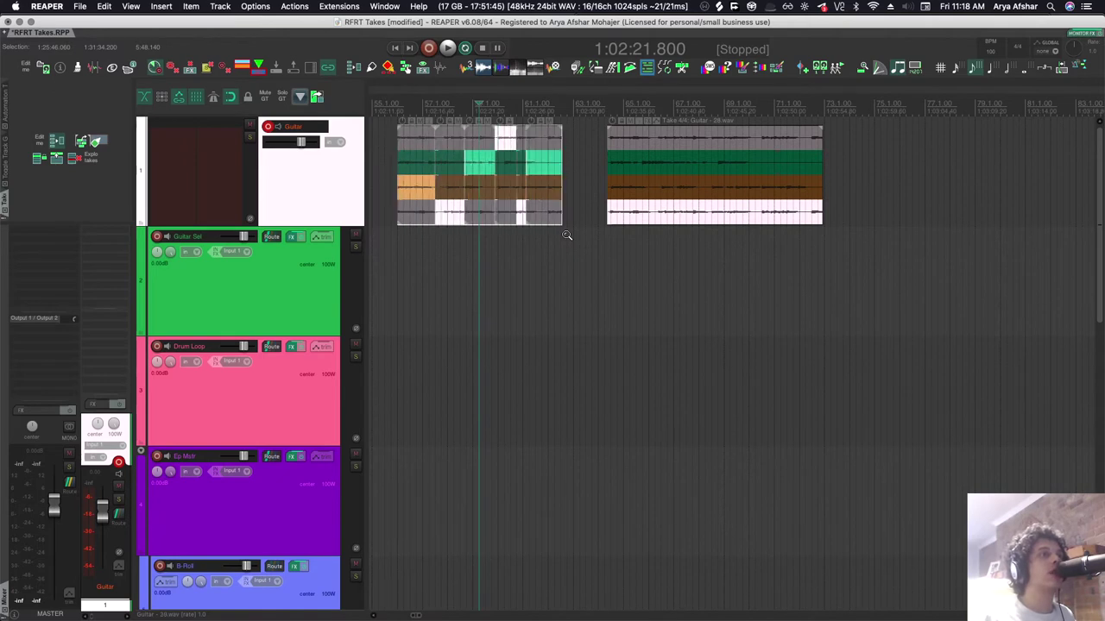
Look up the "cycle take" actions in the action list and the take commands available for a split guitar piece.
key(shift+slash)
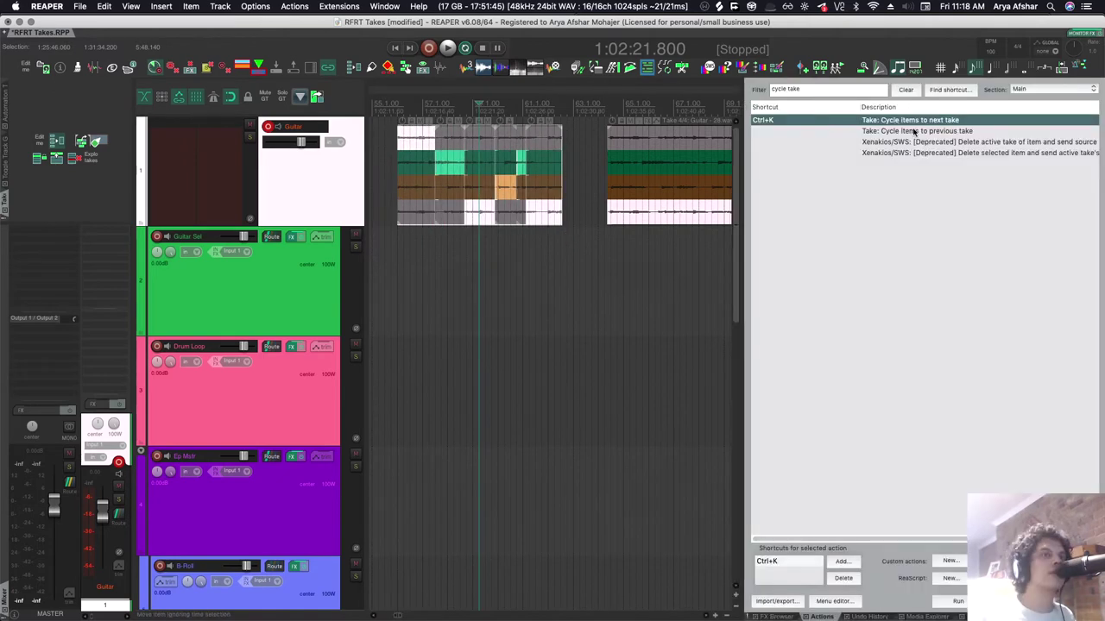
right_click(407, 172)
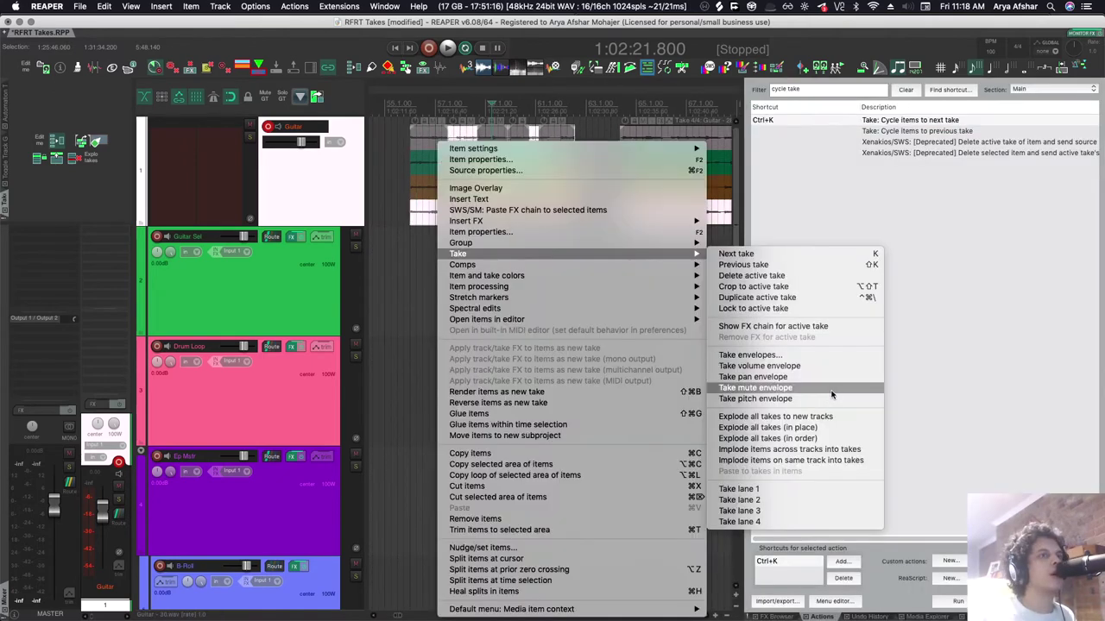
click(792, 301)
click(457, 242)
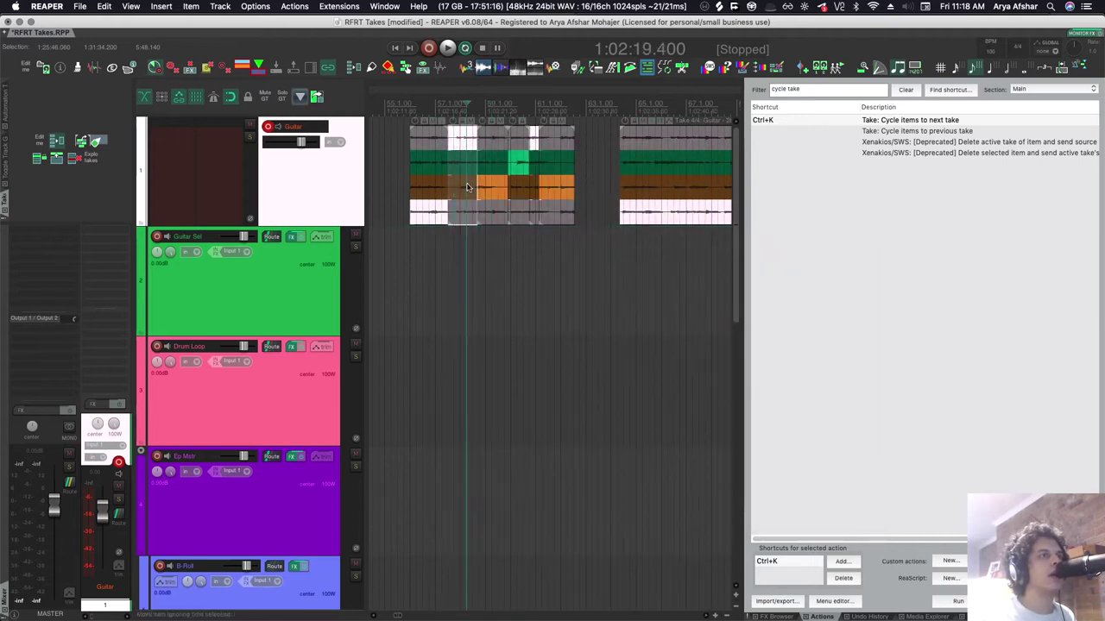
click(511, 171)
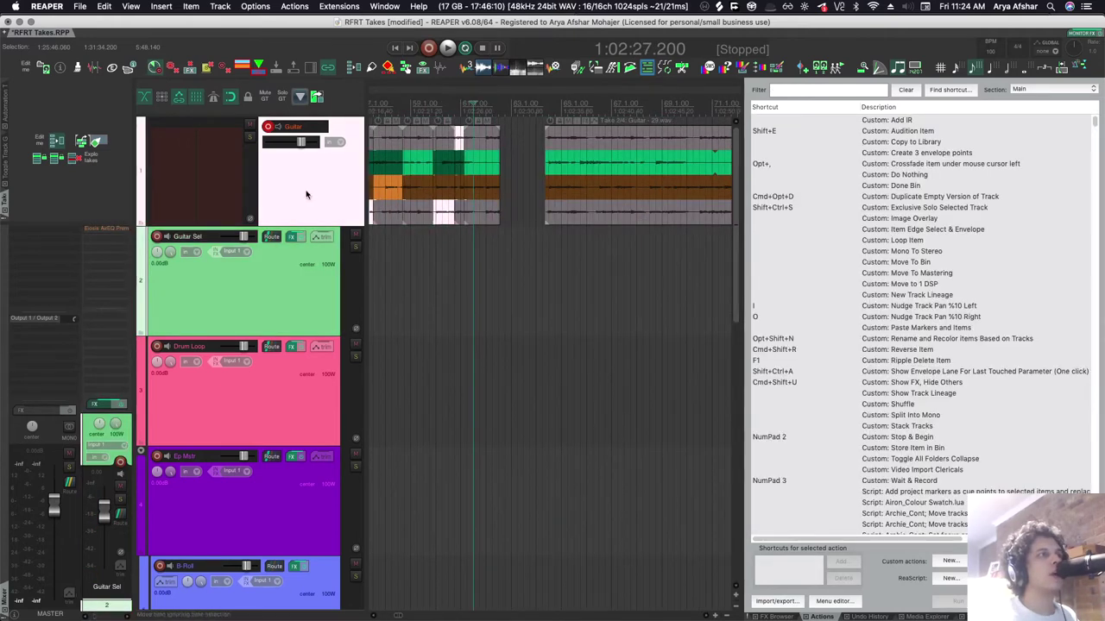
Look over the item commands available for the unsplit guitar item, then dismiss them.
scroll(521, 258, right, 3)
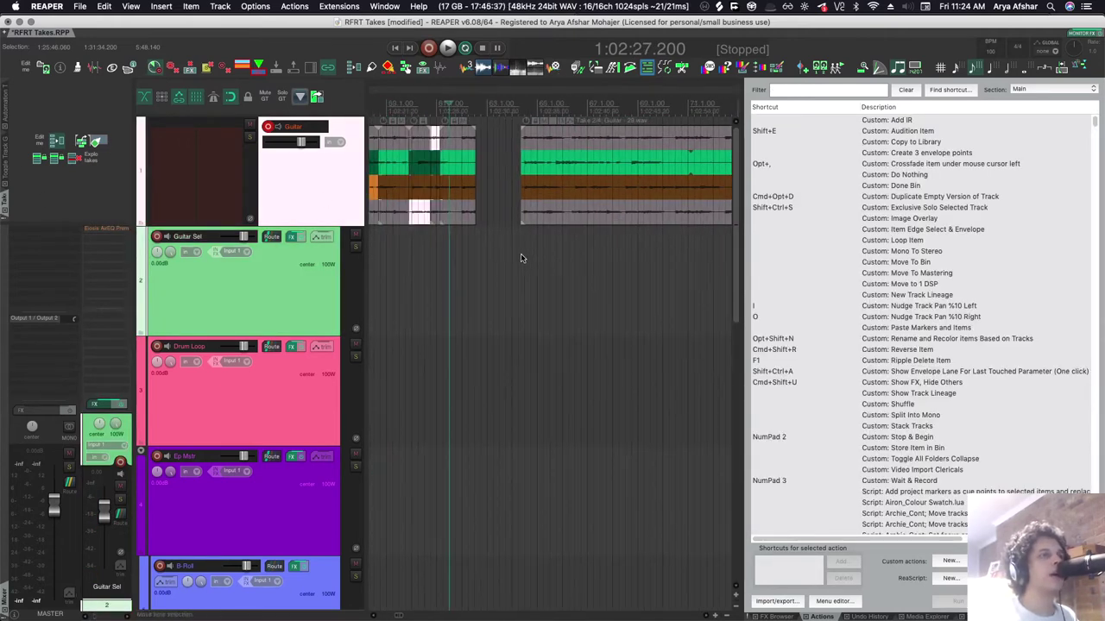
right_click(505, 186)
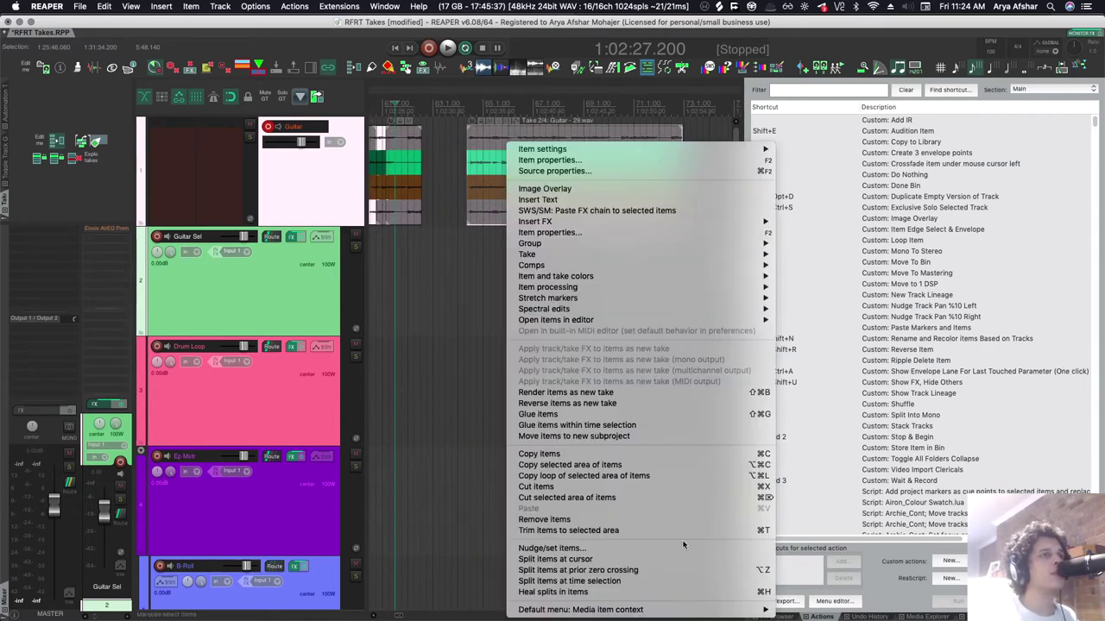
mouse_move(587, 255)
key(Escape)
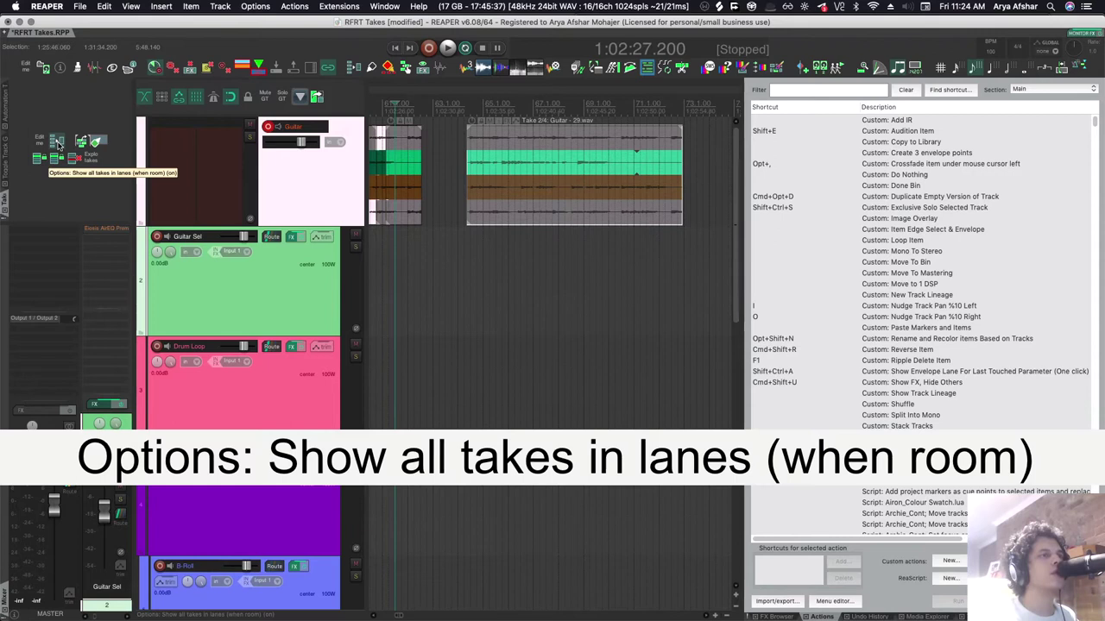
Toggle Show all takes in lanes off and on several times, leaving it off so only active takes are displayed.
click(58, 144)
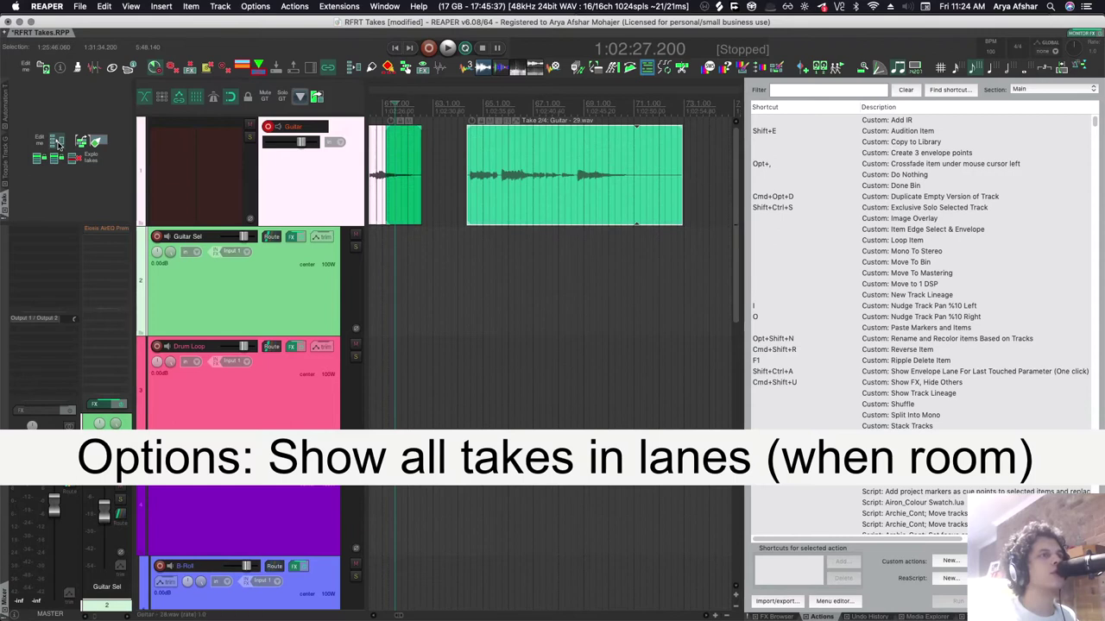
click(58, 145)
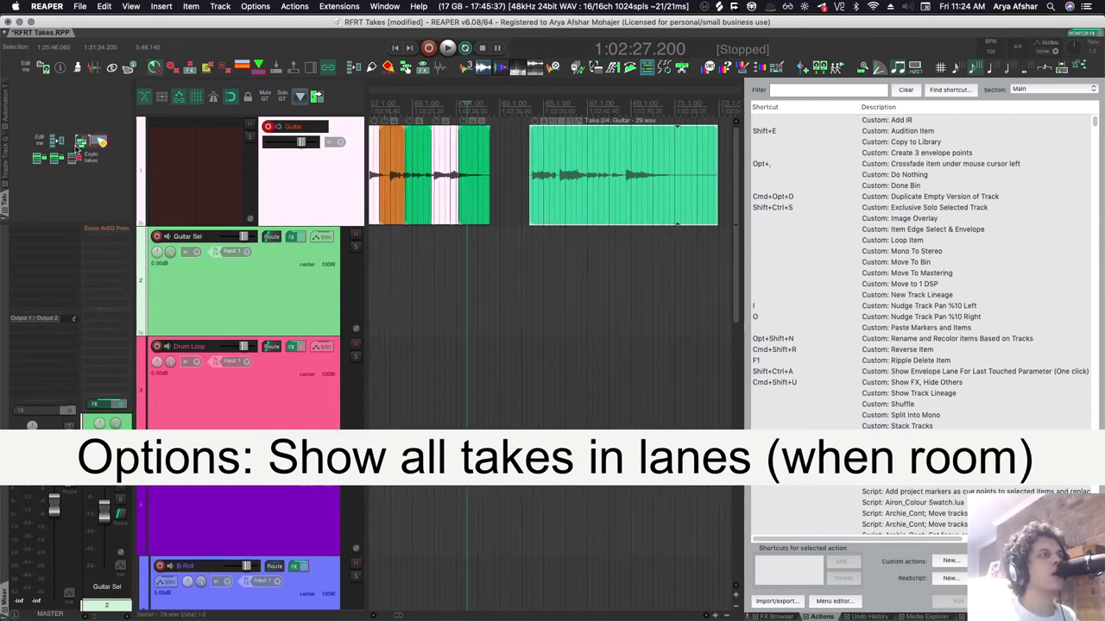
click(77, 143)
click(78, 143)
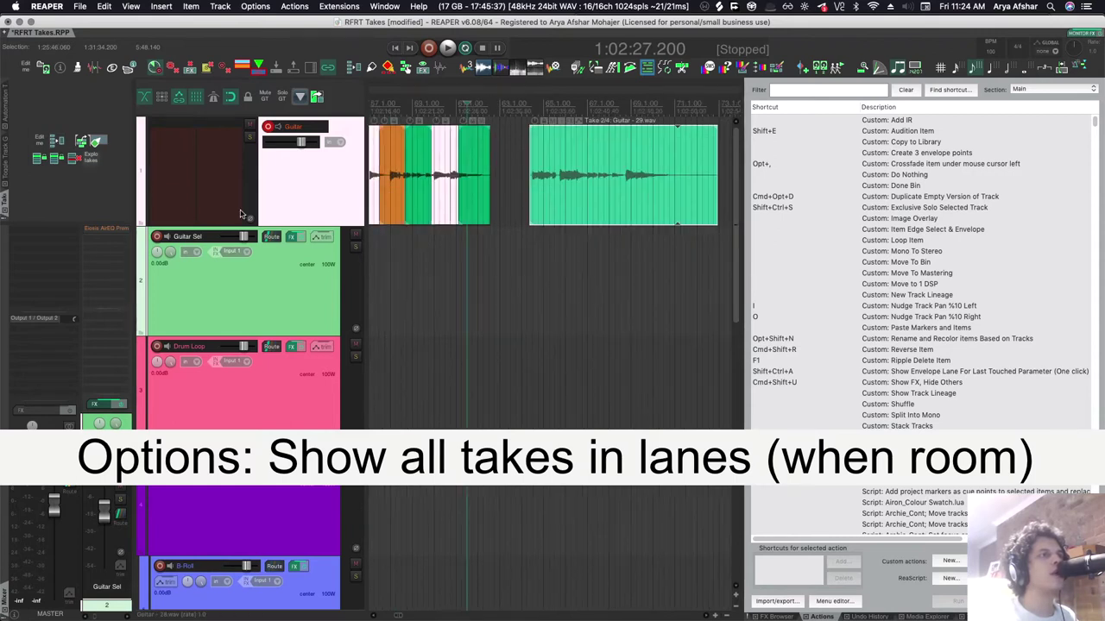
scroll(406, 262, down, 3)
click(58, 144)
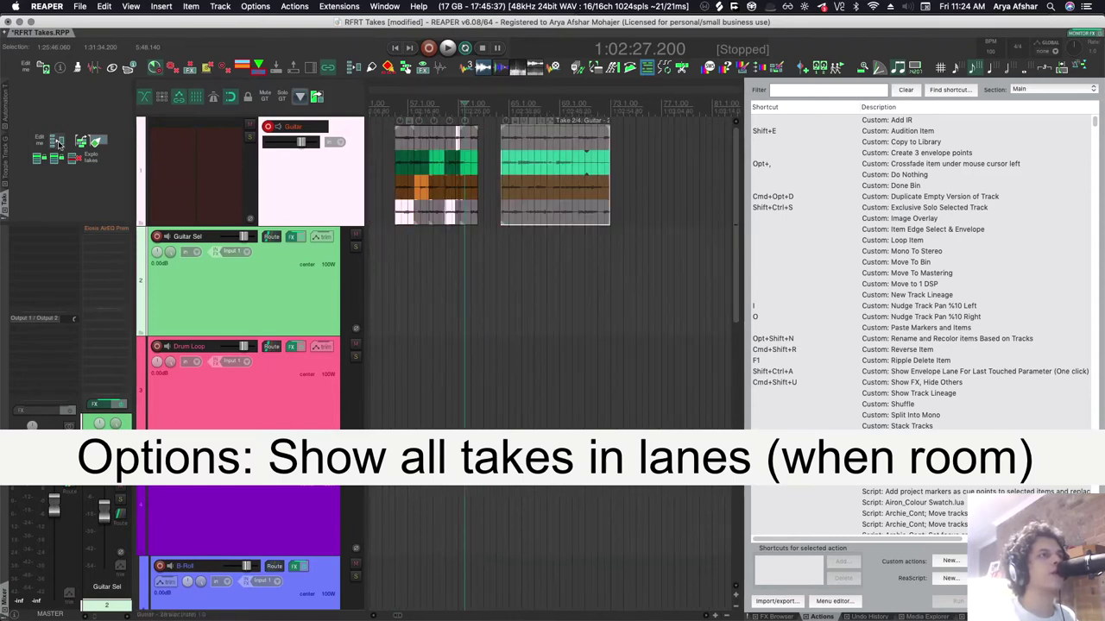
click(58, 144)
click(58, 145)
click(58, 144)
click(58, 144)
click(58, 144)
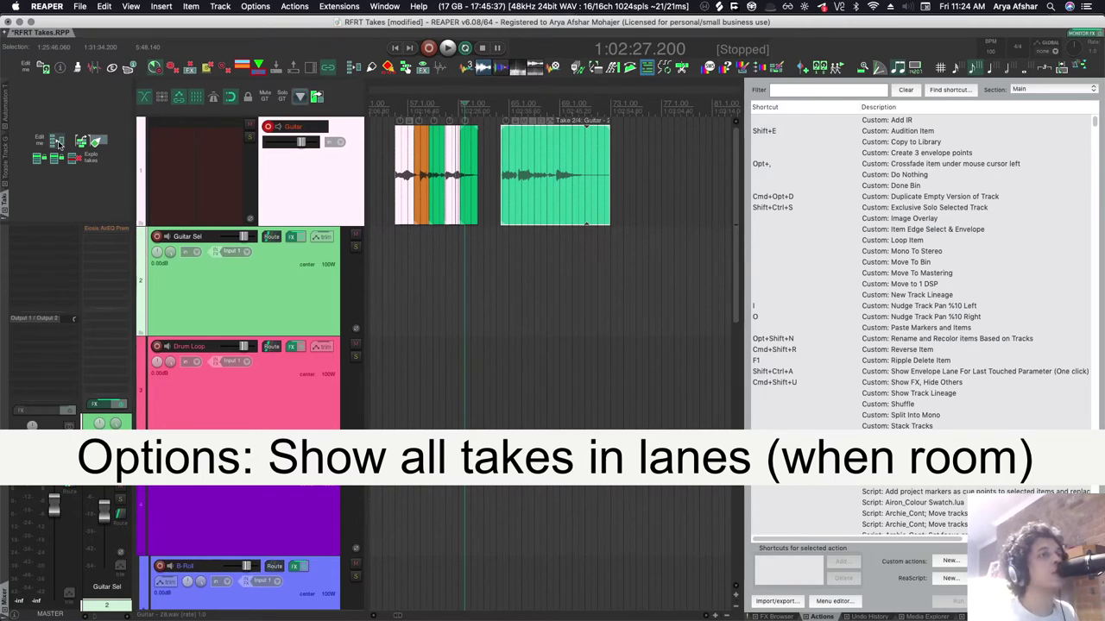
Select the unsplit guitar item and cycle through its takes with lanes hidden, ending on take 1.
click(562, 202)
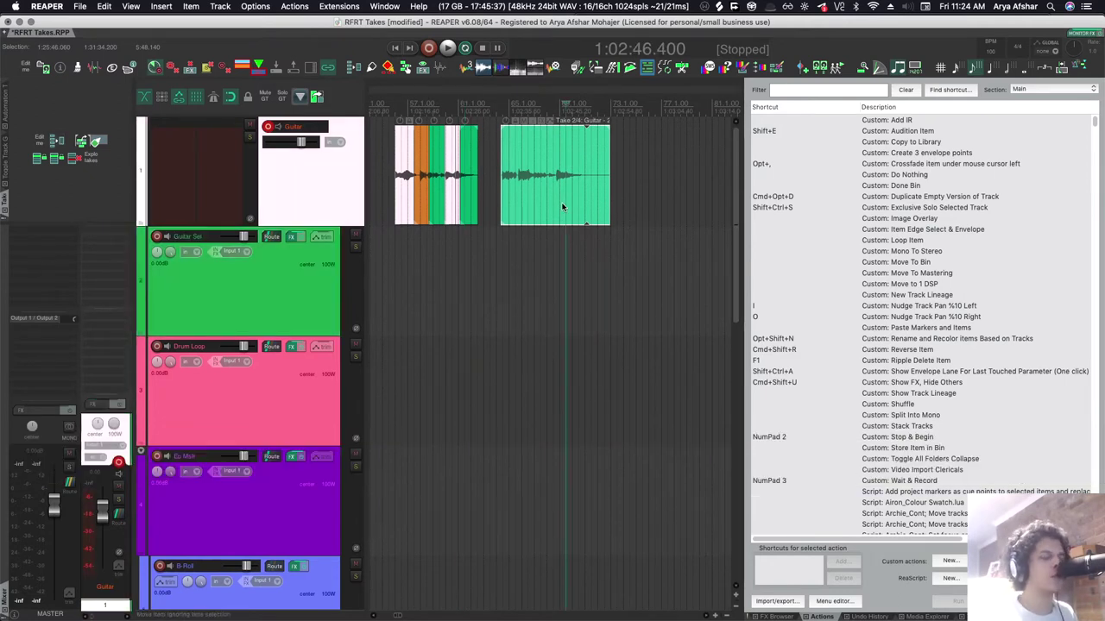
key(t)
key(t)
key(t)
key(t)
key(t)
key(t)
key(t)
key(t)
key(t)
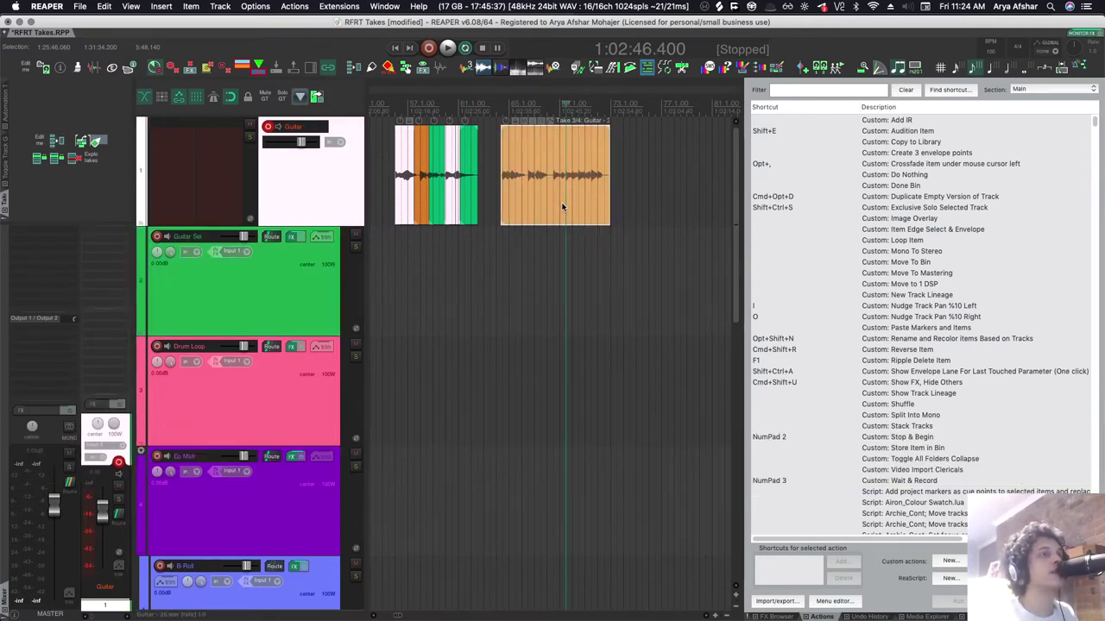
key(t)
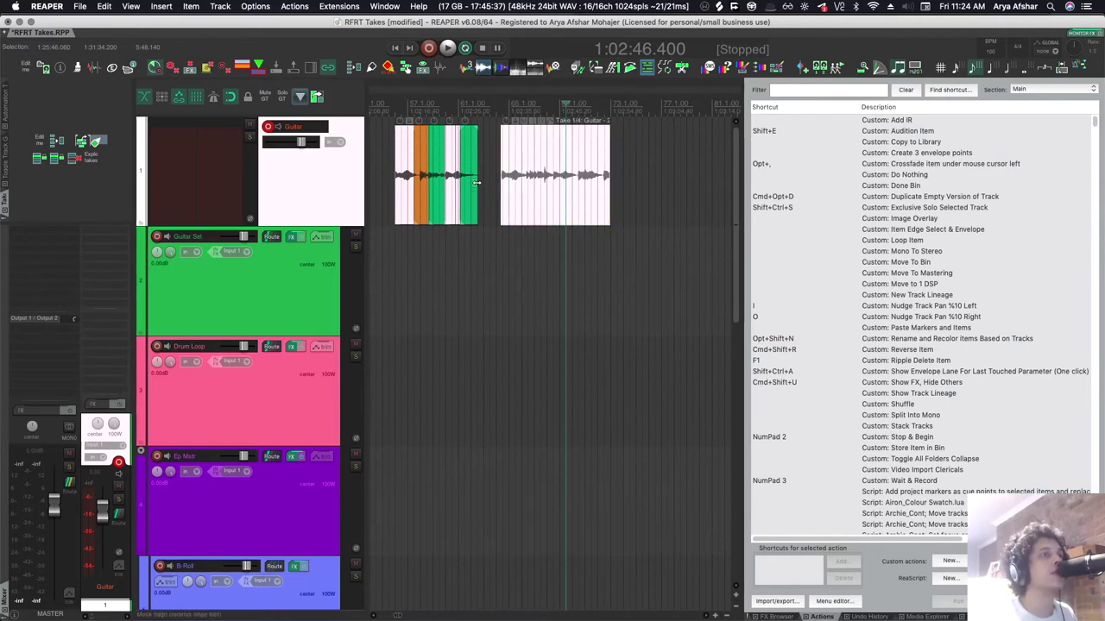
Show all takes in lanes and duplicate the active take of every split guitar piece.
scroll(457, 192, left, 2)
key(super+l)
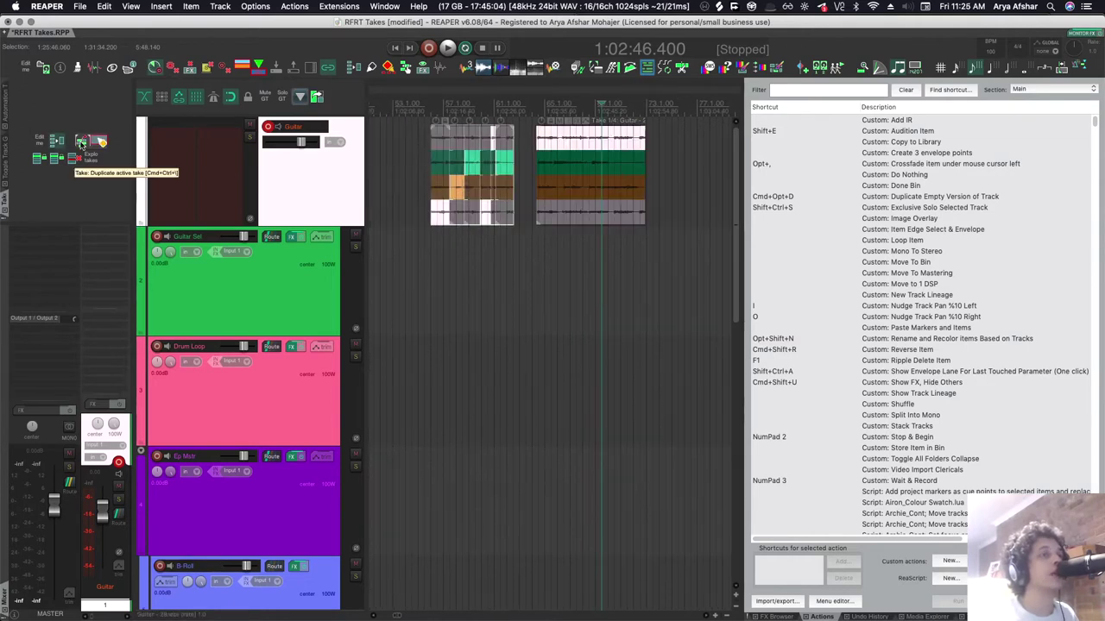
drag(421, 132, 518, 223)
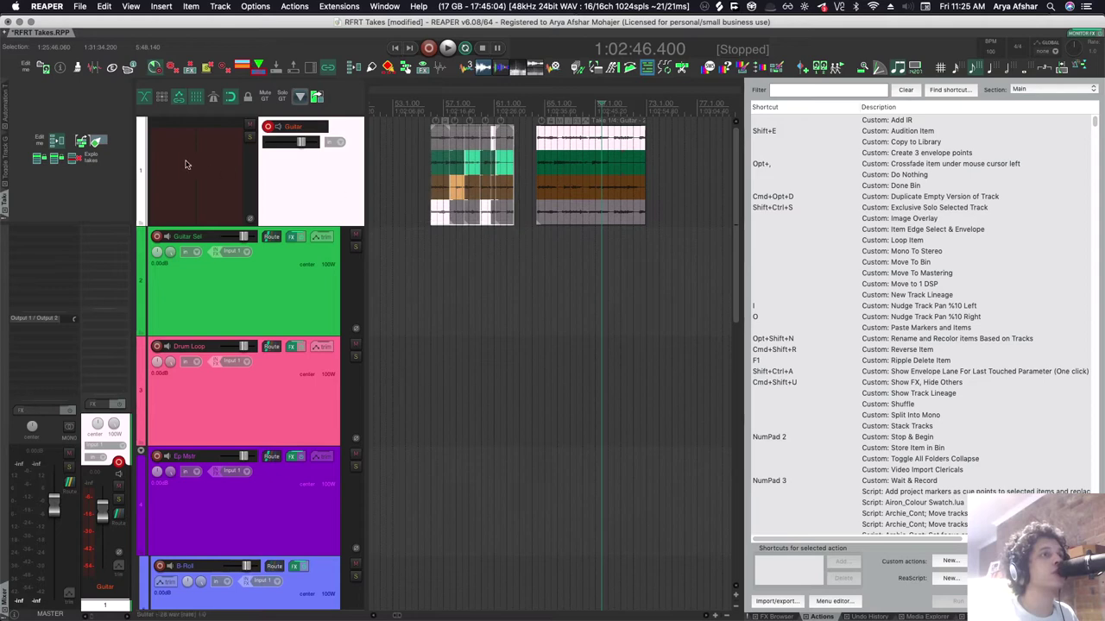
click(99, 145)
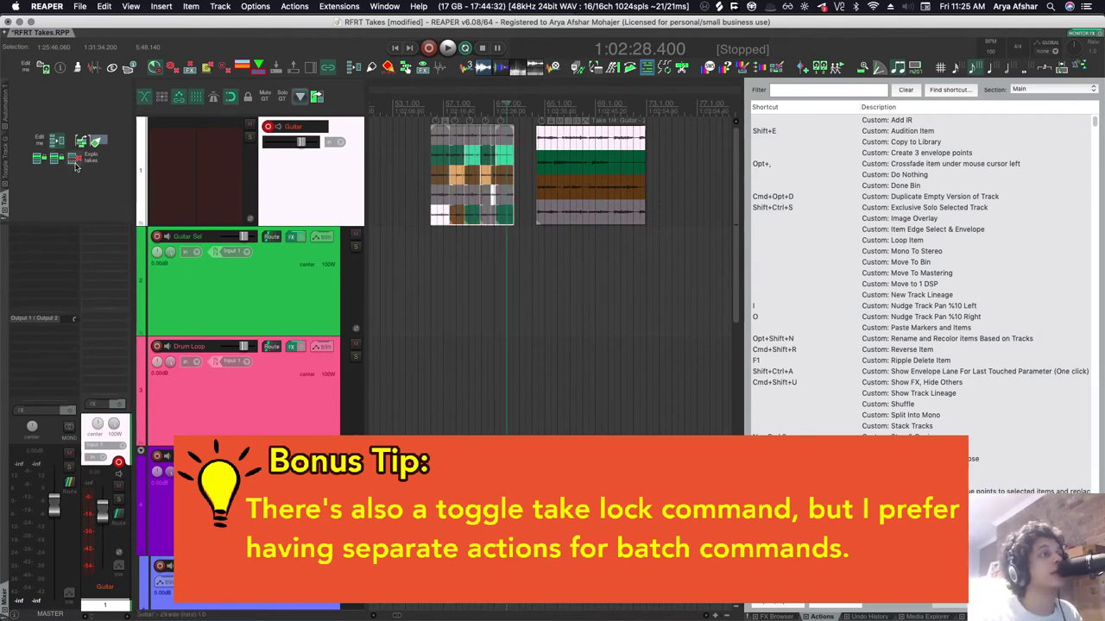
Make take 2 of the unsplit guitar item active and delete that take.
scroll(537, 256, up, 3)
scroll(533, 270, right, 3)
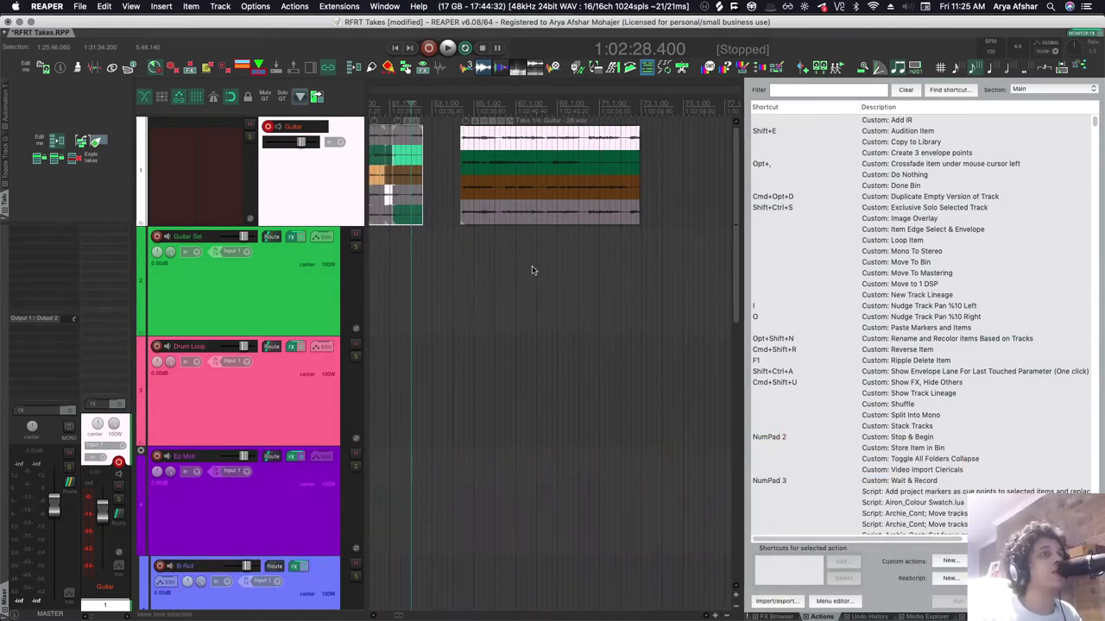
click(535, 164)
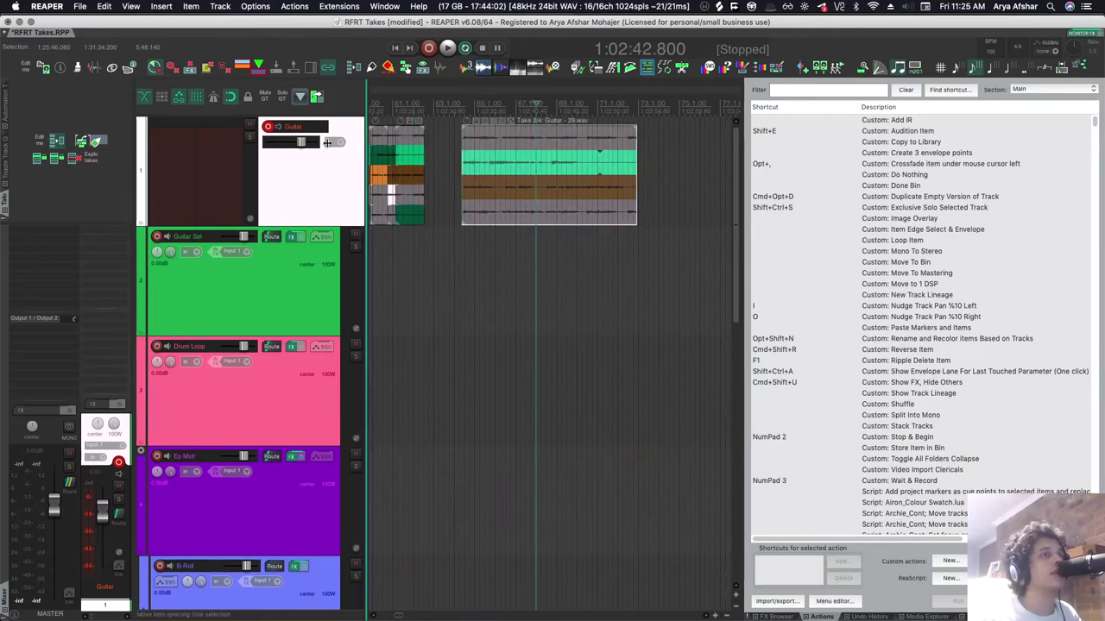
click(76, 161)
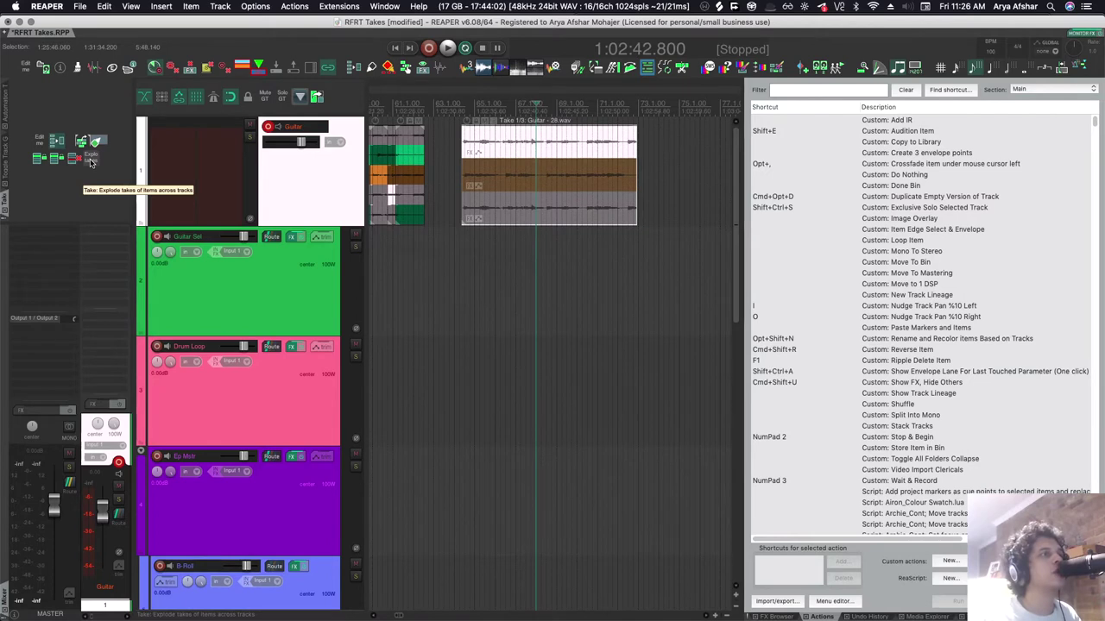
Explode the takes of the unsplit guitar item across separate new tracks.
scroll(540, 276, down, 2)
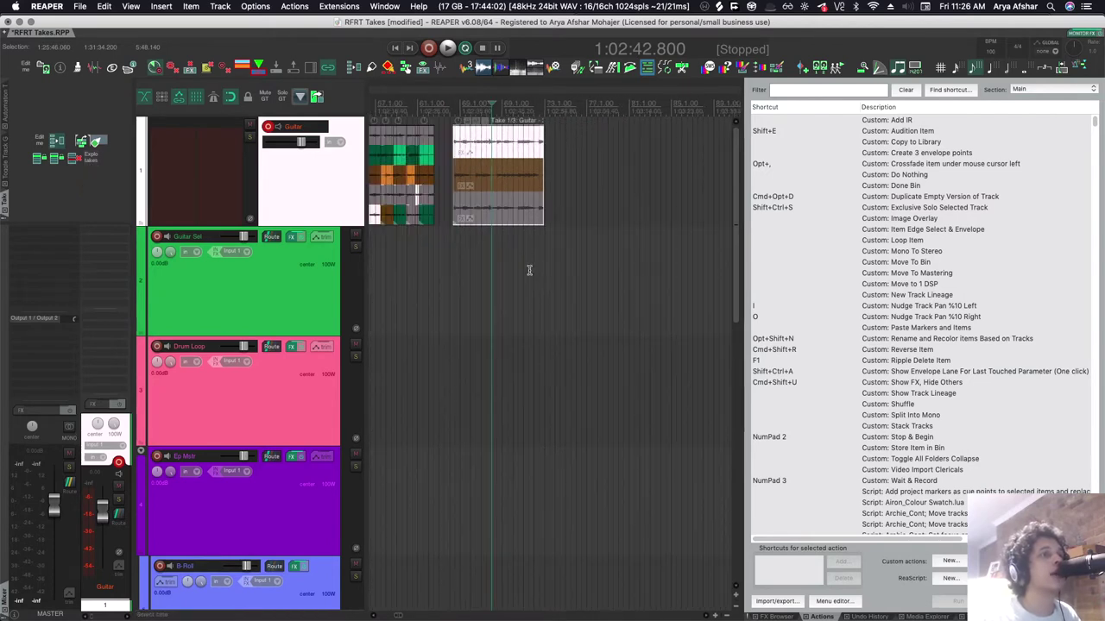
scroll(500, 261, left, 3)
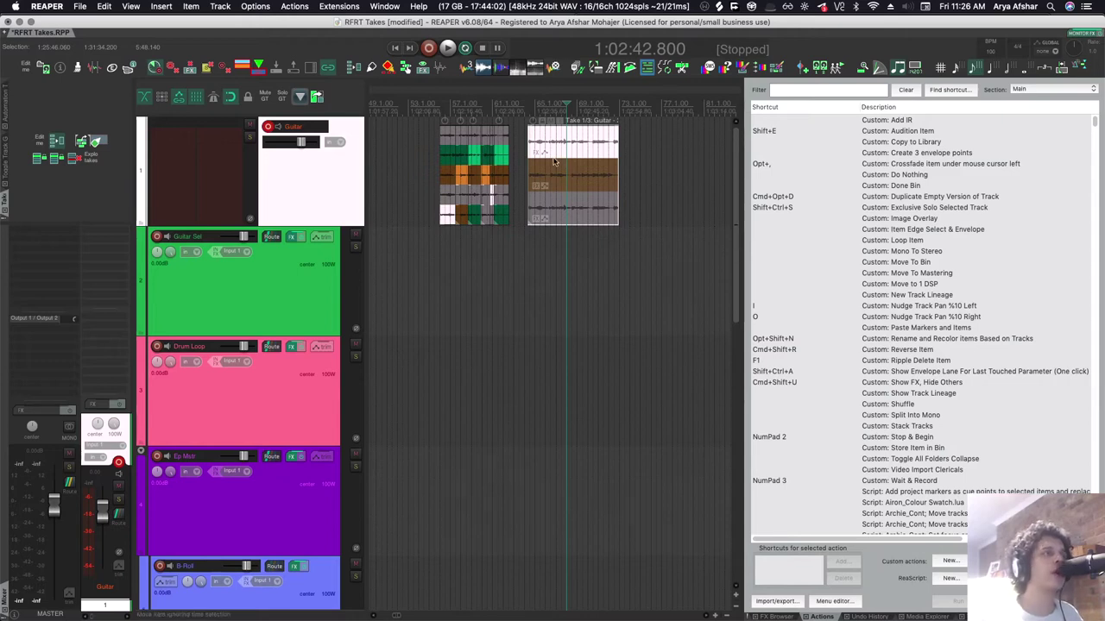
click(93, 157)
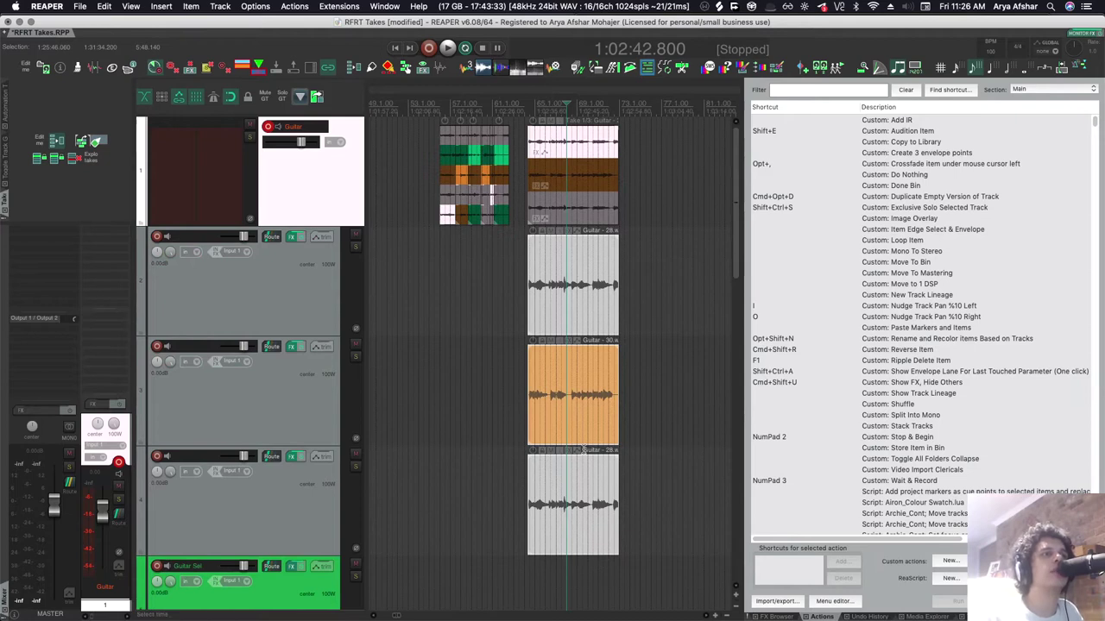
Inspect the exploded guitar takes up close, then undo exploding them across tracks.
scroll(578, 405, up, 6)
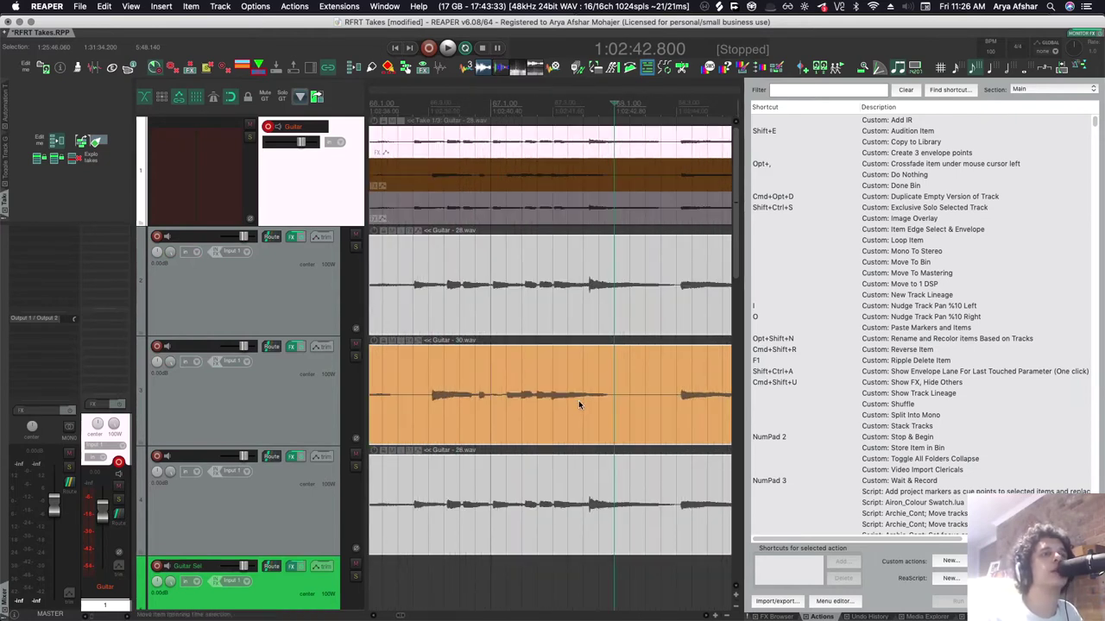
scroll(580, 399, down, 6)
key(super+z)
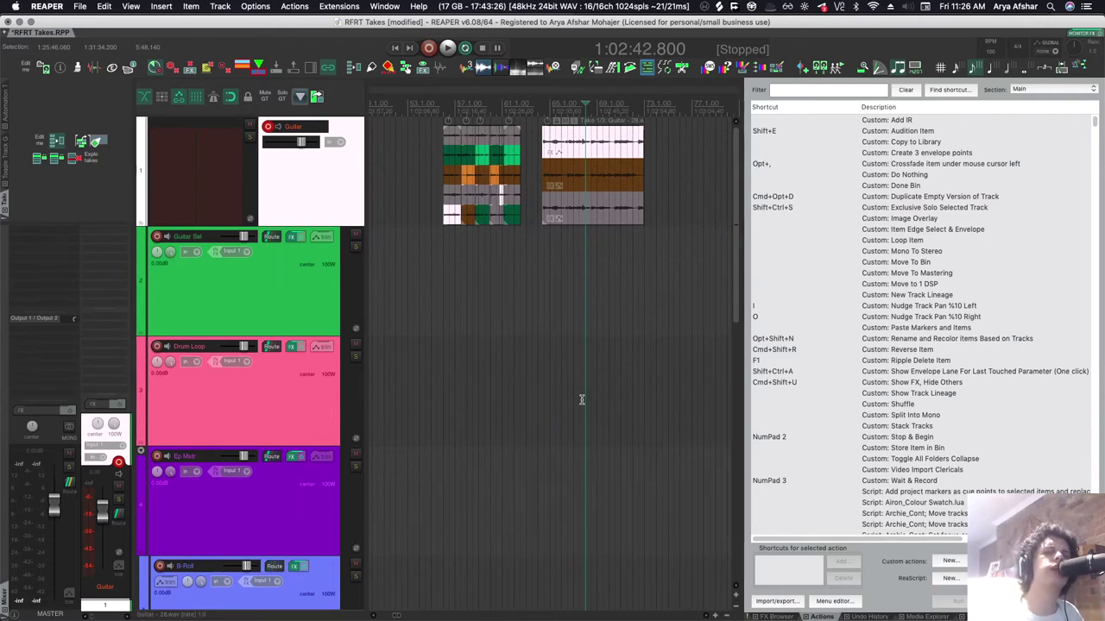
key(super+shift+z)
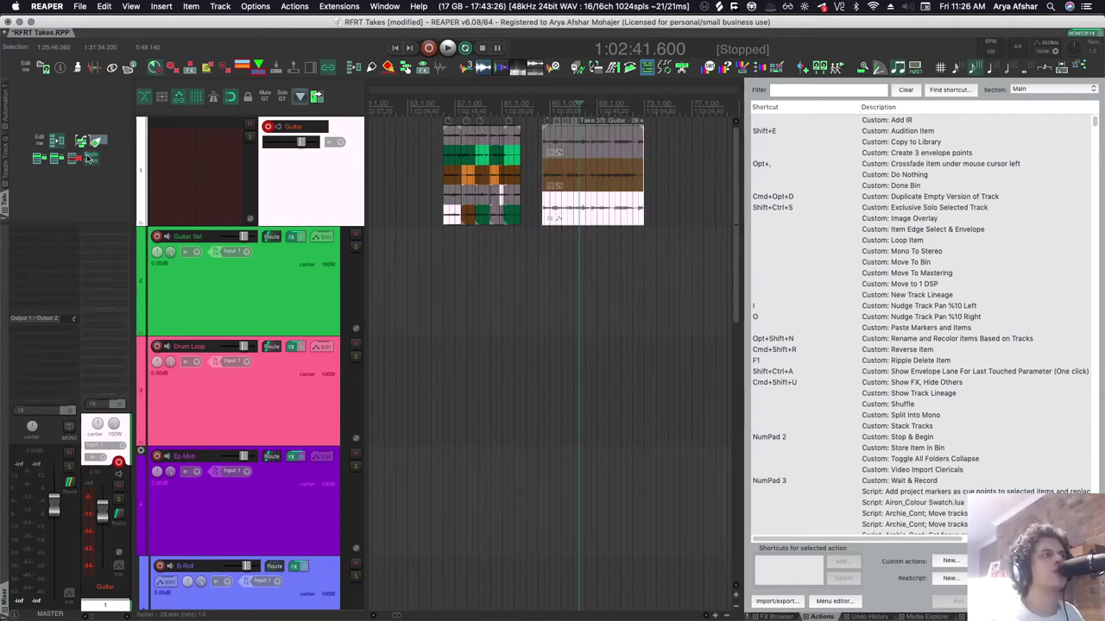
Redo exploding the guitar item's takes across tracks, then undo the explosion again.
key(super+shift+z)
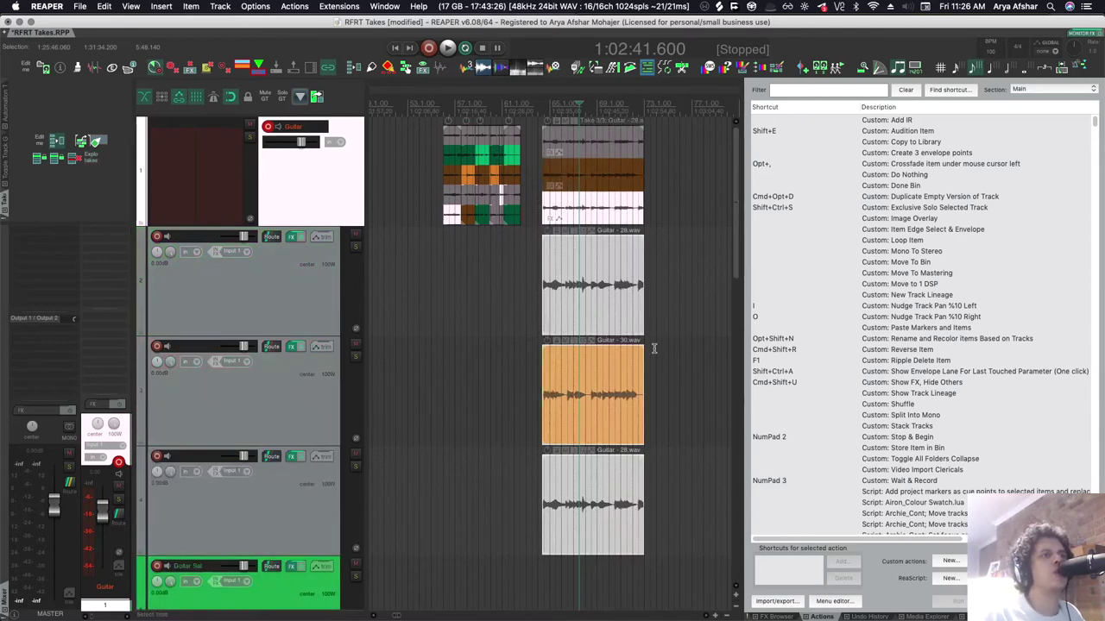
key(super+z)
right_click(592, 144)
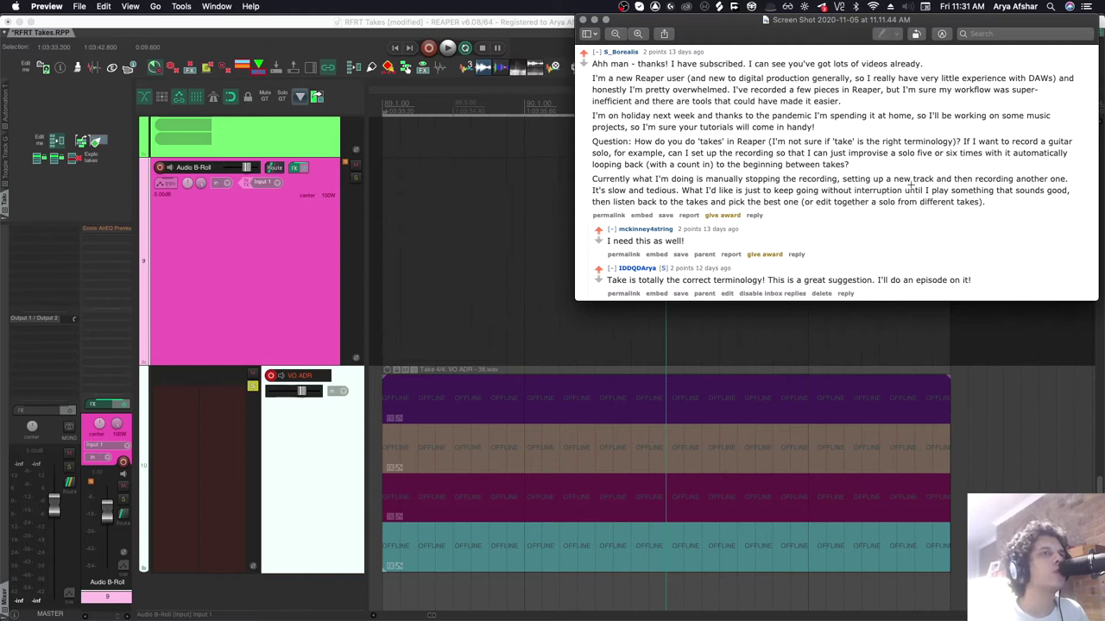
Close the screenshot with the viewer's question and switch the VO ADR item between its different takes.
click(582, 21)
click(547, 361)
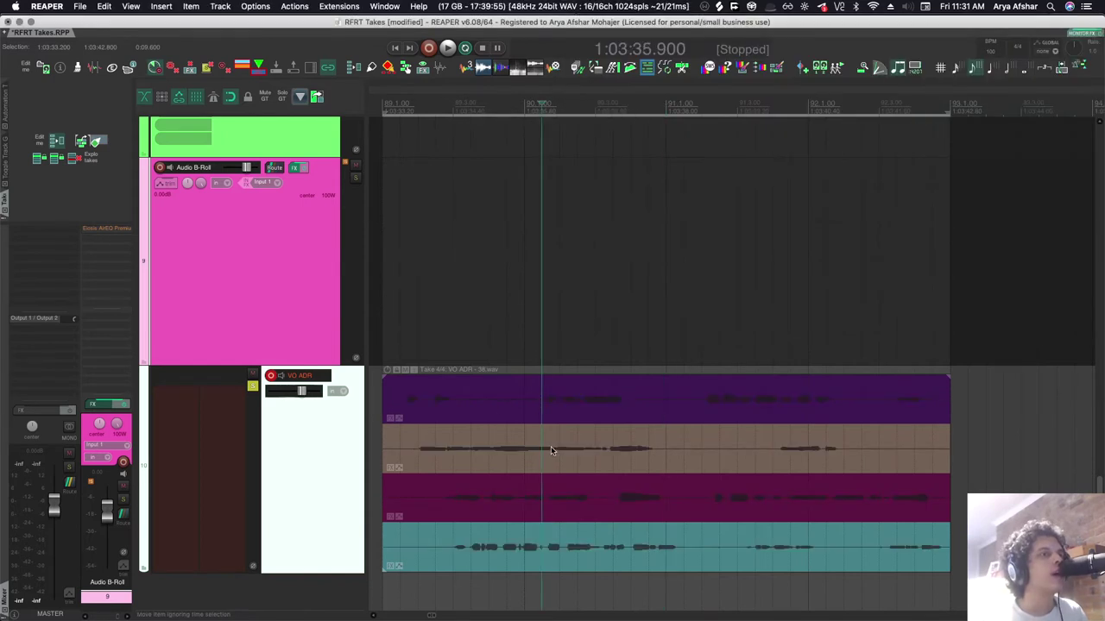
click(510, 495)
click(566, 459)
click(602, 507)
click(649, 533)
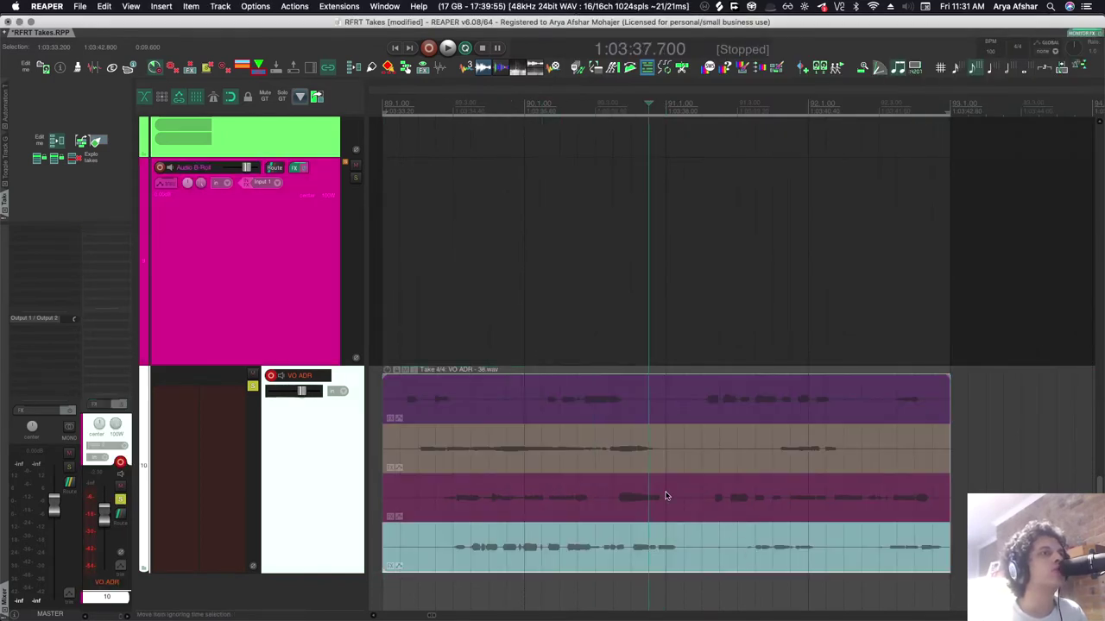
scroll(666, 446, right, 2)
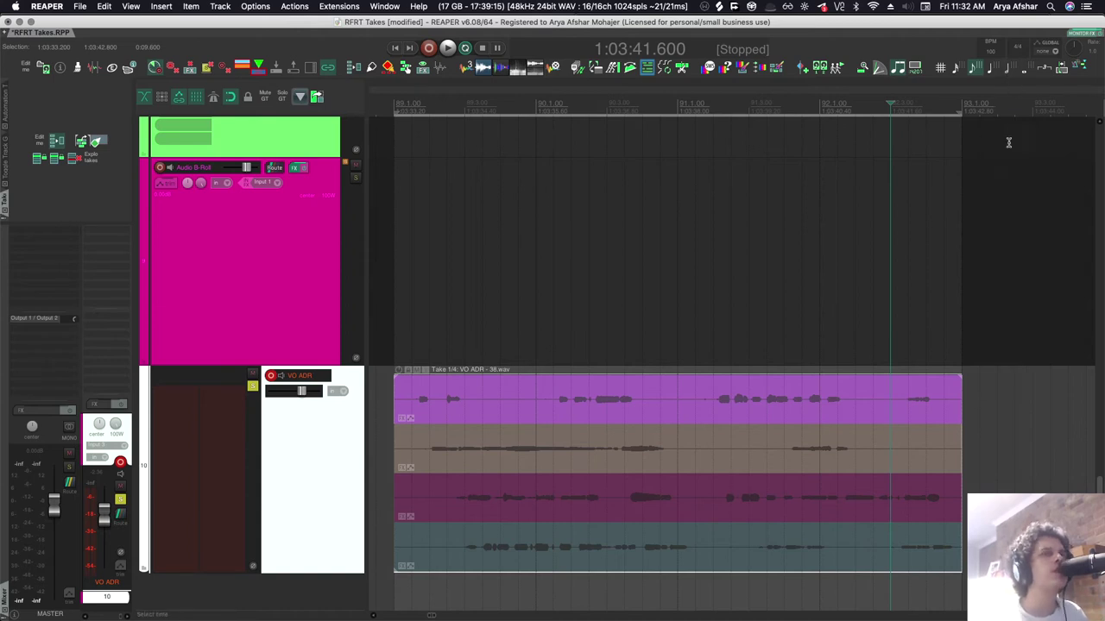
Split the VO ADR item at a half-note grid and activate takes 1, 2, 3 and 4 in the first four pieces.
click(1010, 68)
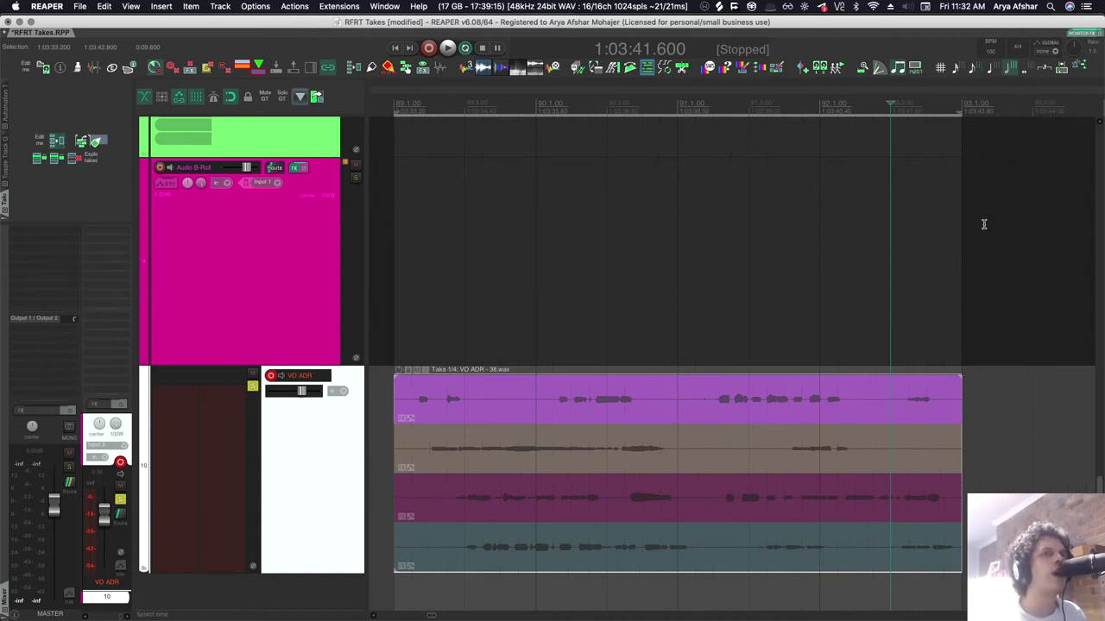
click(1062, 70)
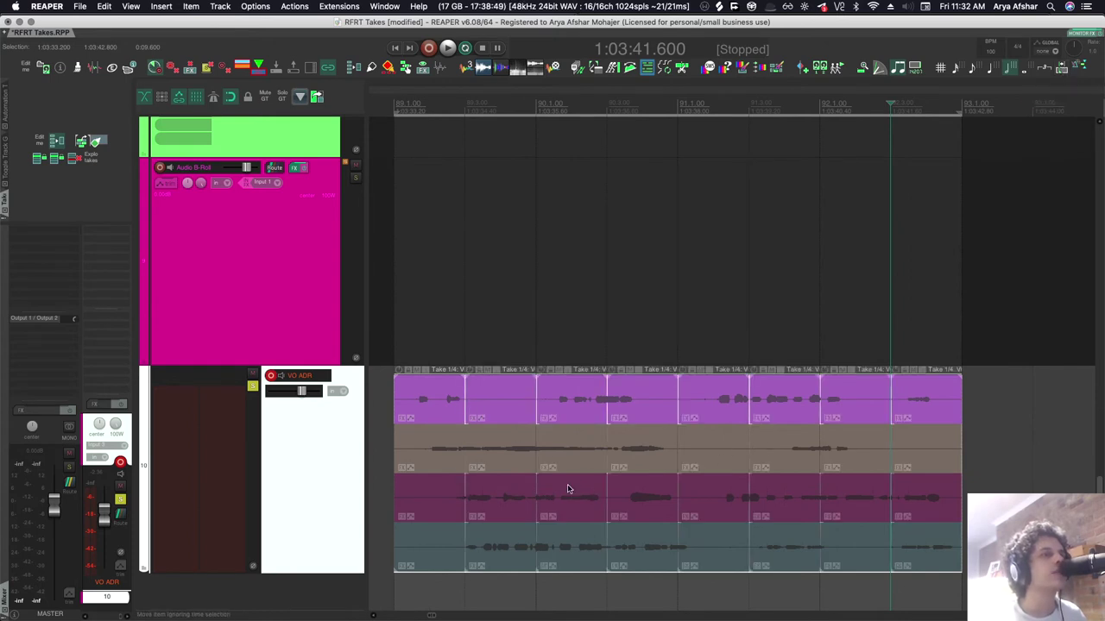
click(445, 410)
click(480, 459)
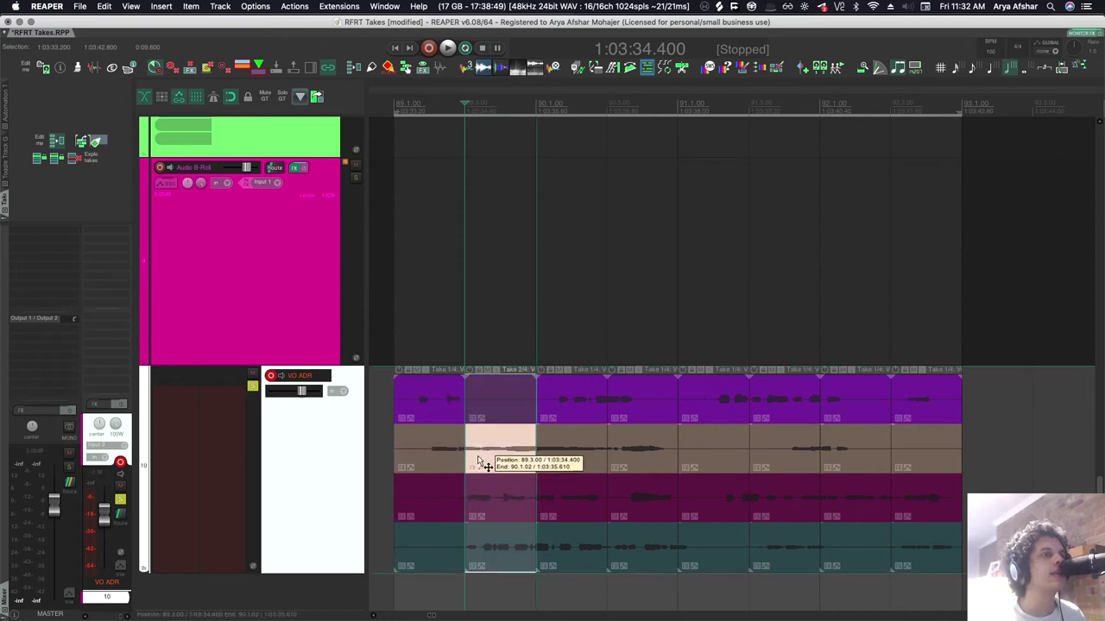
click(570, 511)
click(629, 547)
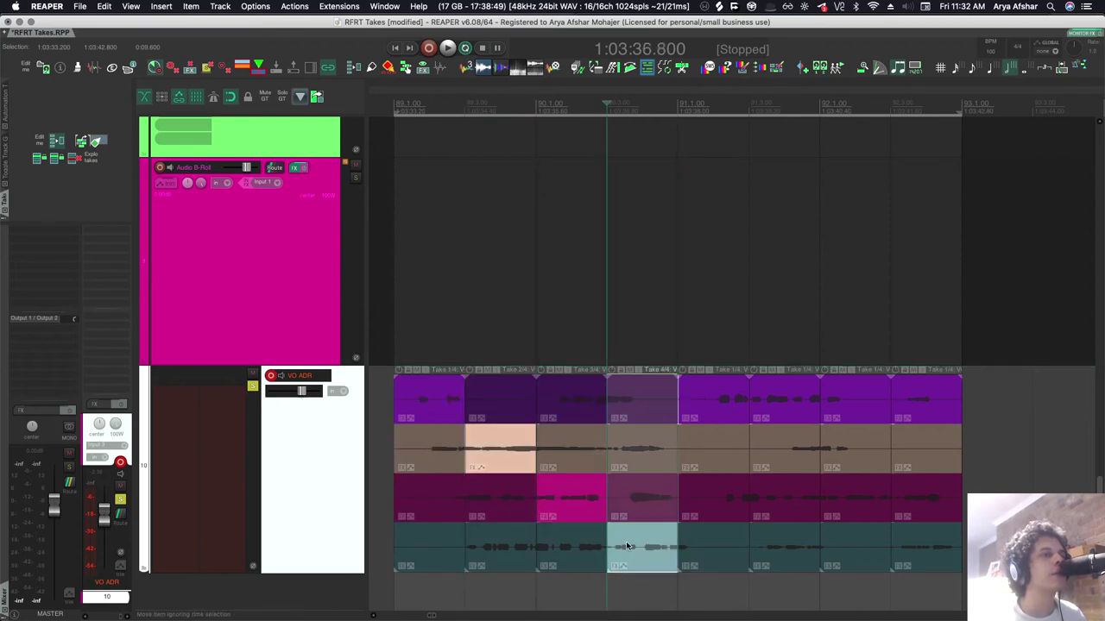
Move the VO ADR split after the fourth piece later and the split between the second and third pieces earlier.
scroll(623, 542, up, 2)
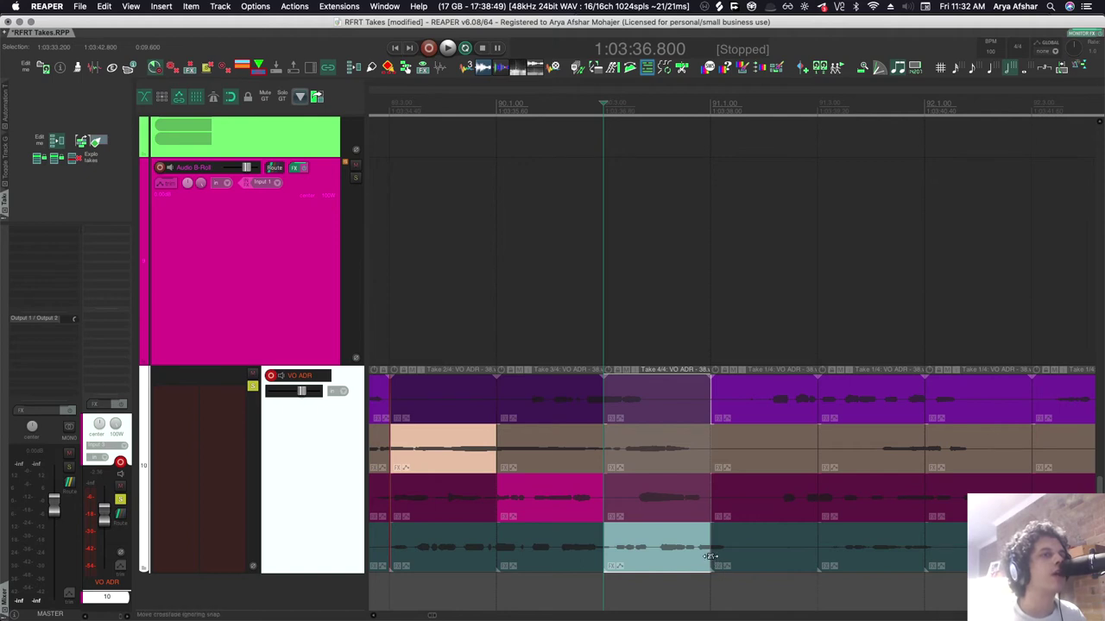
drag(709, 556, 747, 554)
scroll(653, 563, down, 3)
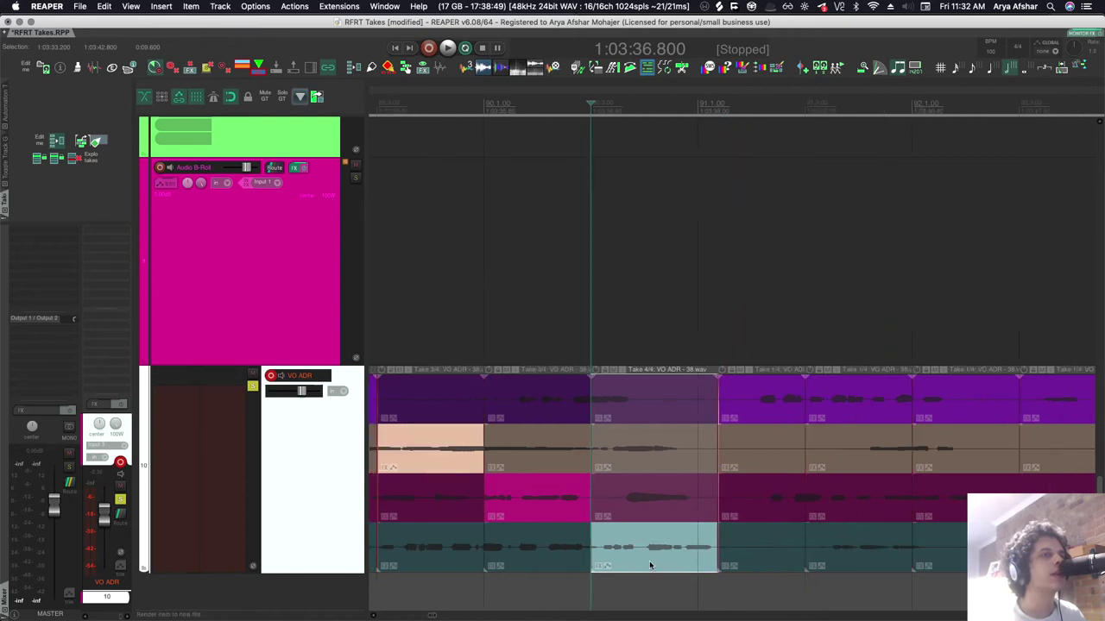
scroll(635, 559, left, 3)
scroll(603, 554, up, 8)
drag(551, 510, 485, 510)
scroll(486, 510, down, 4)
scroll(480, 505, up, 8)
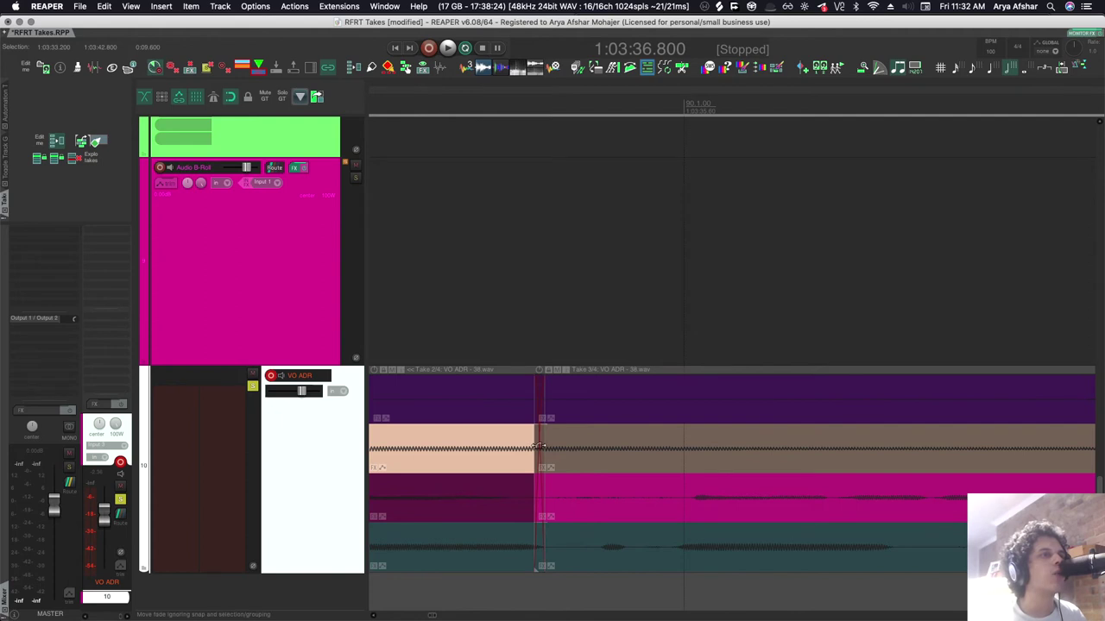
Adjust the crossfade between the take 2 and take 3 pieces and lengthen it to about 0.062 s.
drag(534, 446, 556, 446)
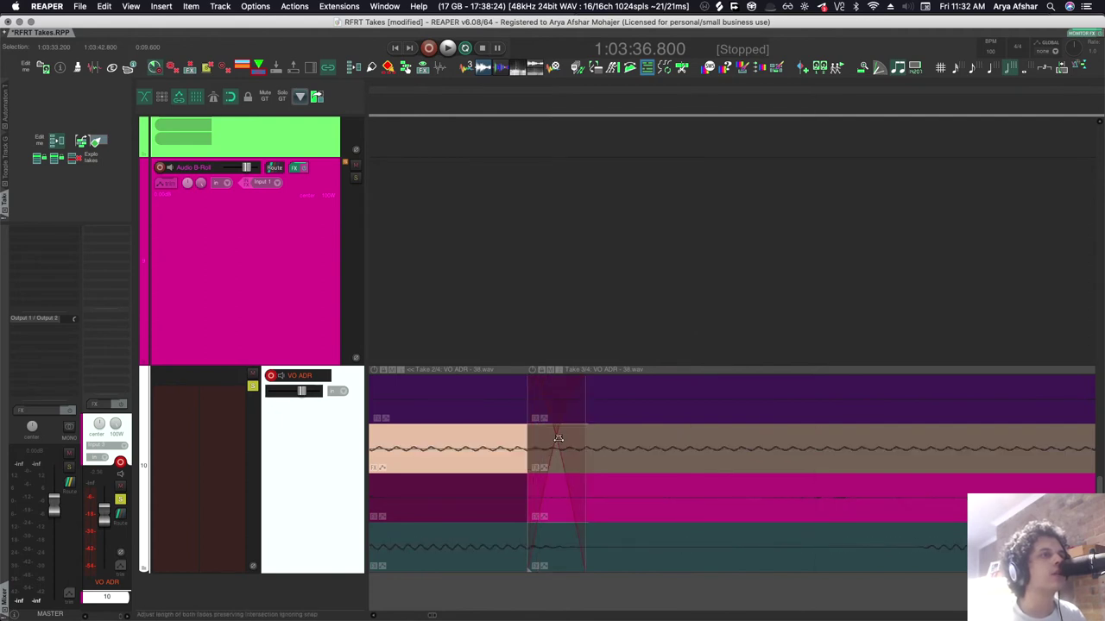
drag(555, 438, 708, 469)
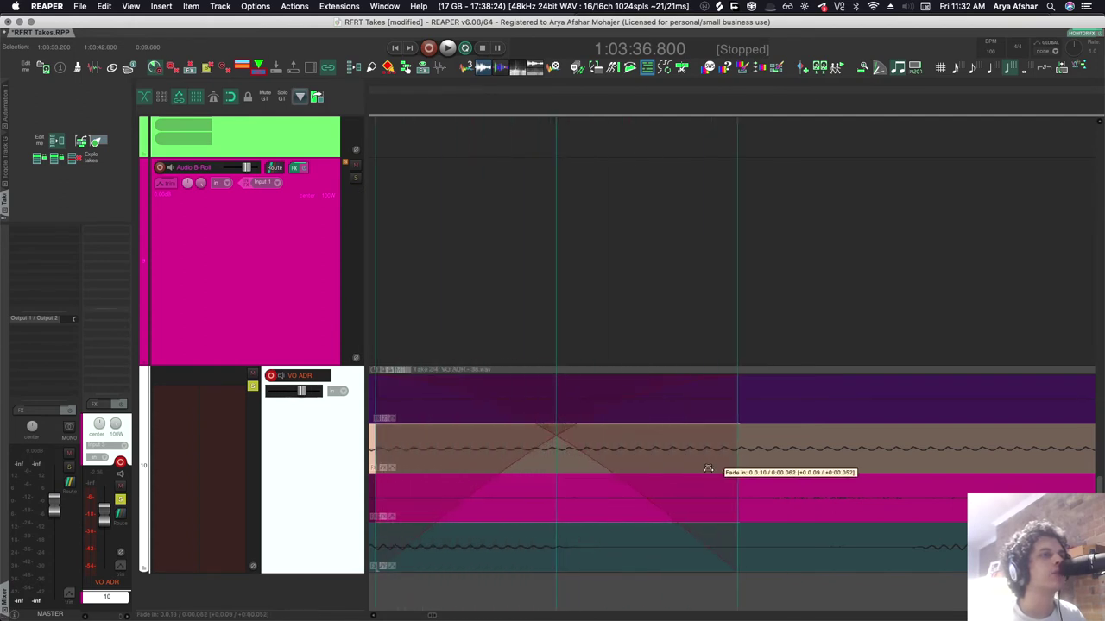
scroll(637, 503, down, 5)
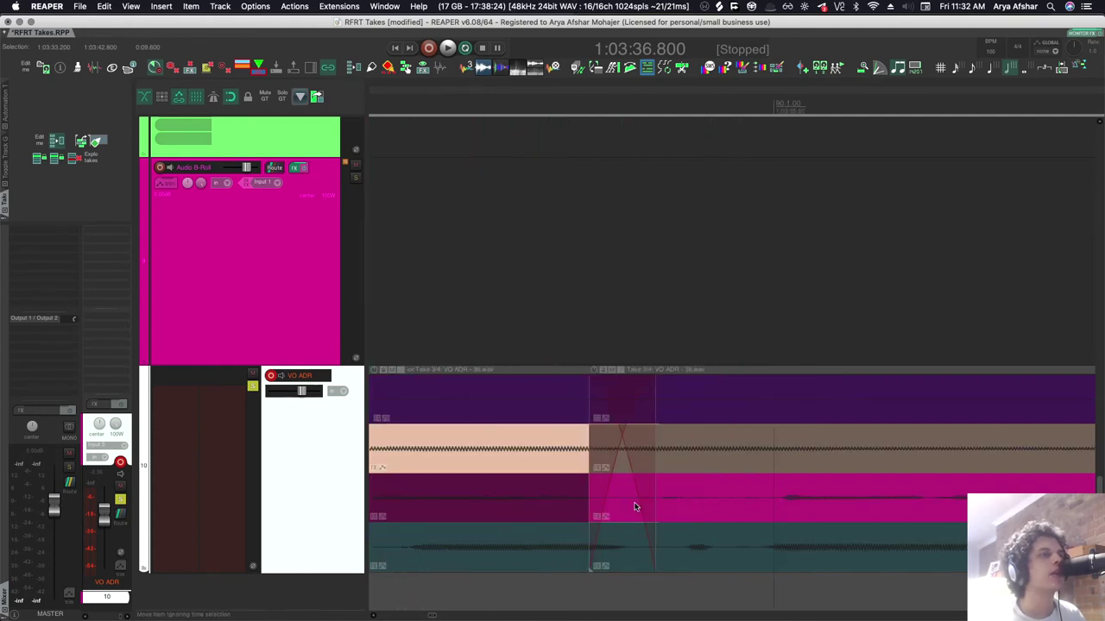
Move the VO ADR splits after the fourth and fifth pieces later in time.
scroll(630, 505, right, 3)
scroll(604, 503, down, 5)
drag(558, 502, 642, 502)
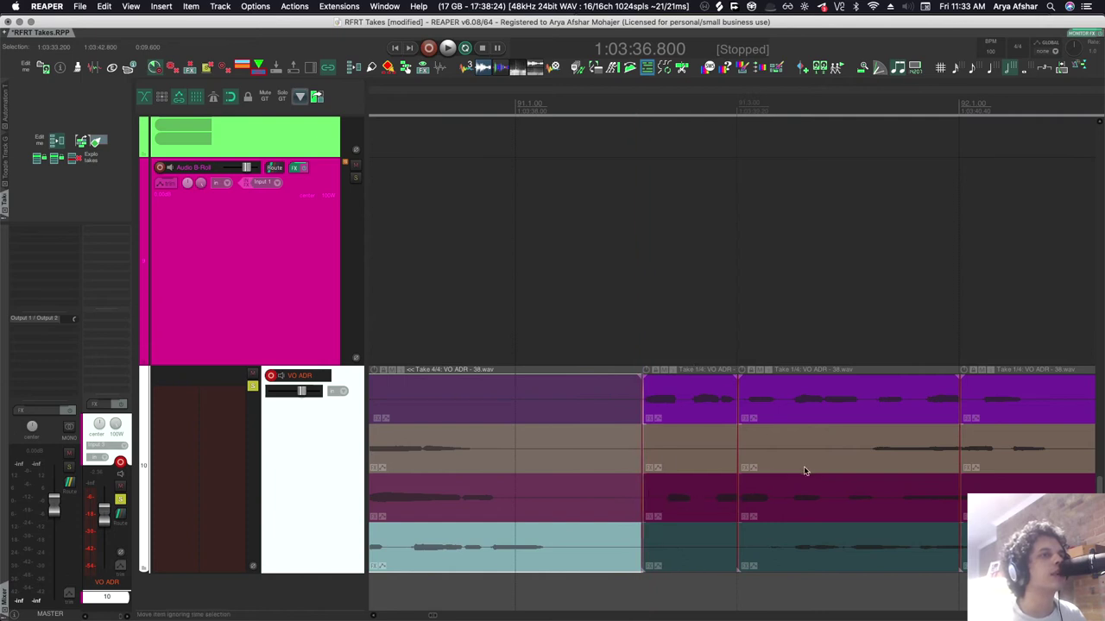
drag(738, 423, 864, 423)
scroll(846, 464, right, 5)
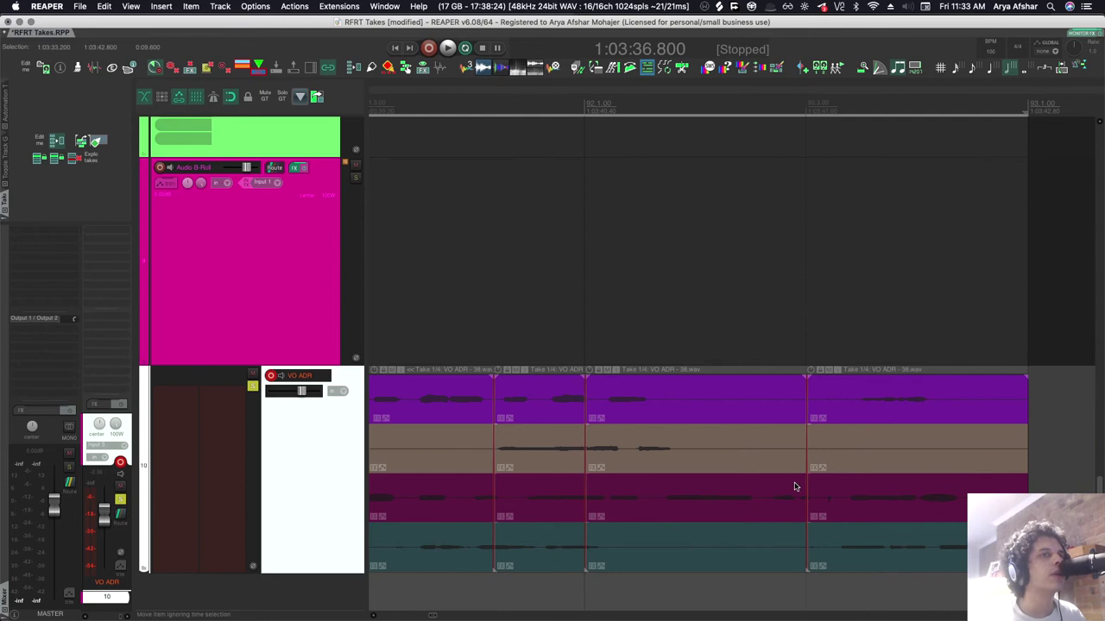
Activate takes 2, 4 and 3 in the last three VO ADR pieces and extend the final piece's start earlier.
click(583, 450)
scroll(653, 510, down, 3)
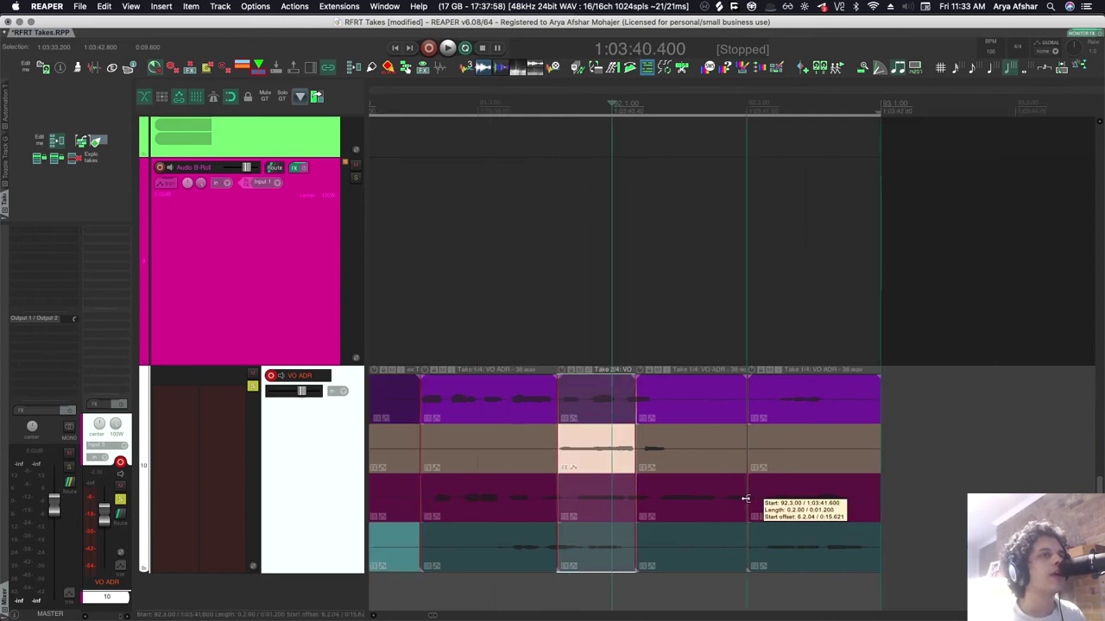
click(748, 504)
drag(747, 504, 656, 513)
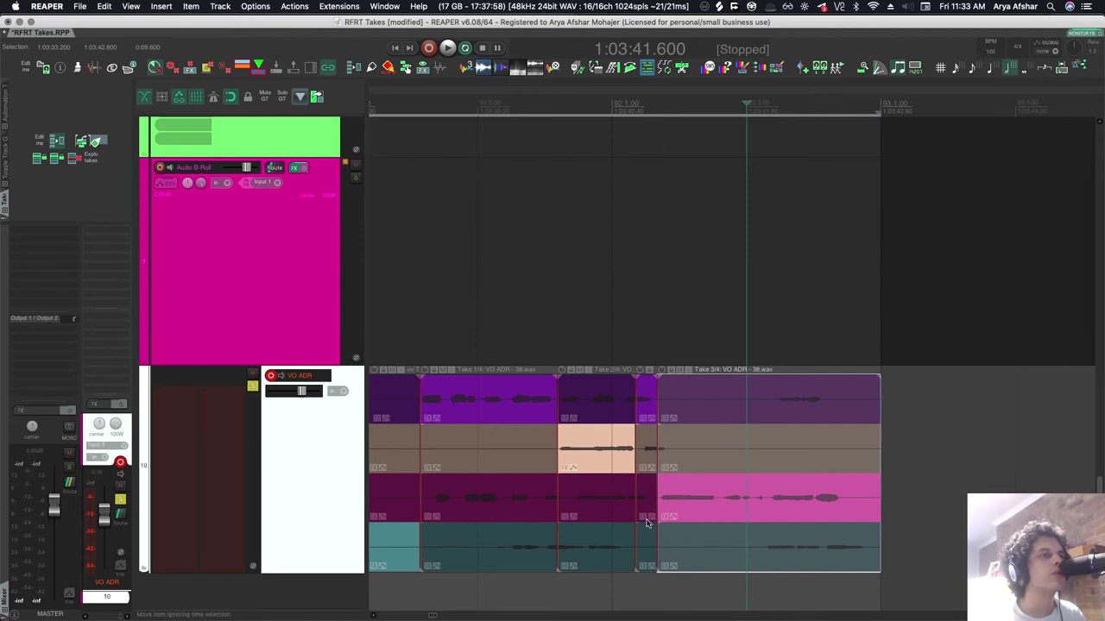
click(650, 556)
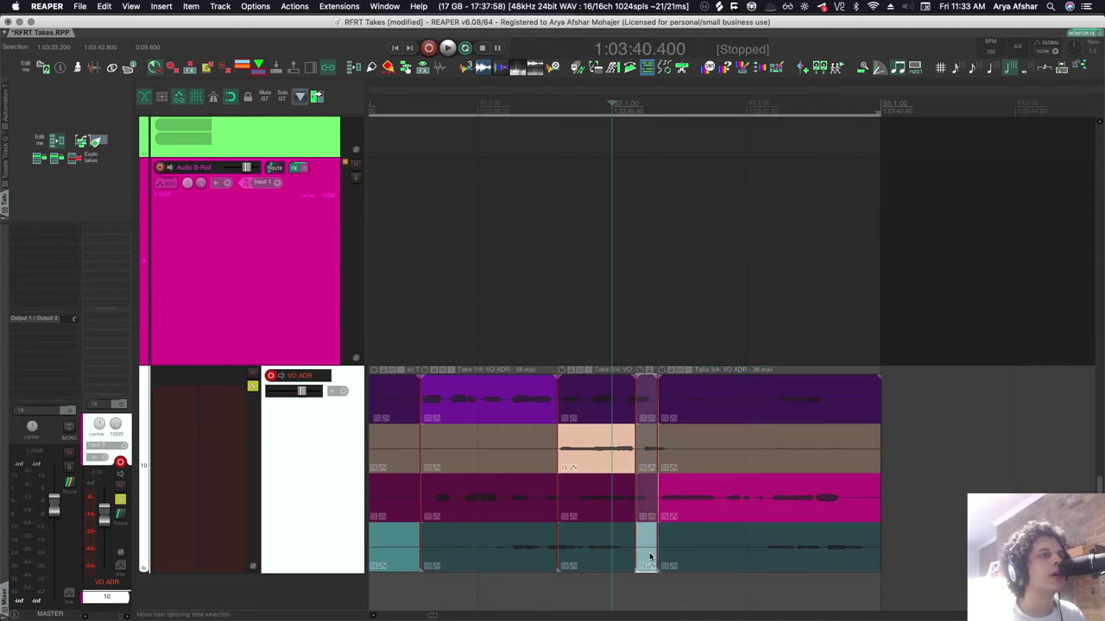
Play the comped VO ADR pieces from the start of the time selection, then stop playback.
scroll(611, 591, down, 4)
scroll(612, 592, left, 6)
scroll(610, 590, down, 1)
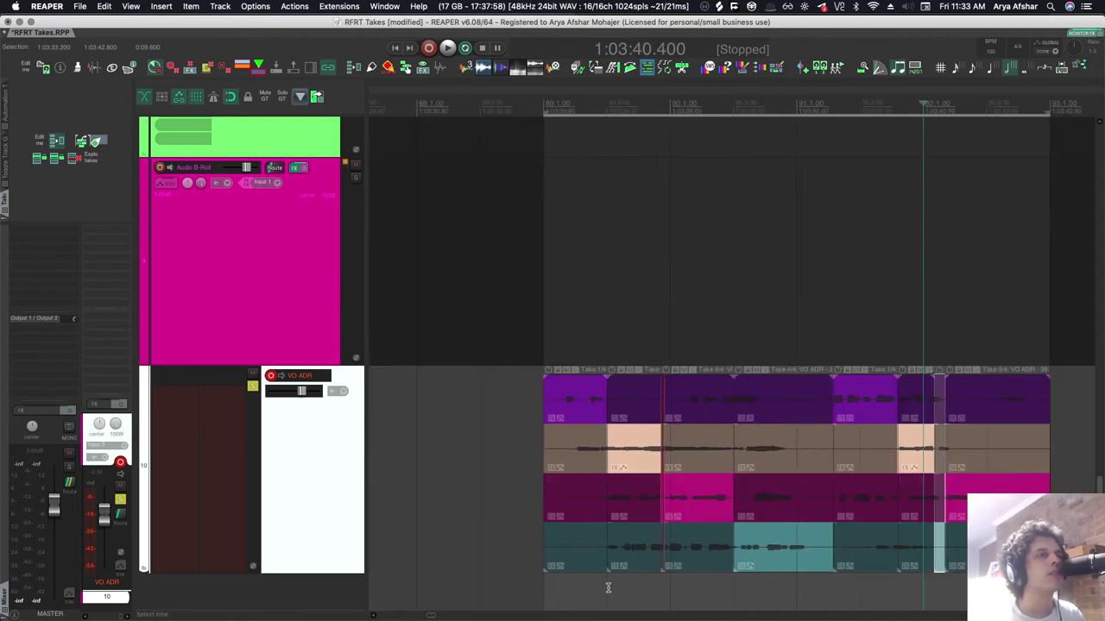
key(w)
key(space)
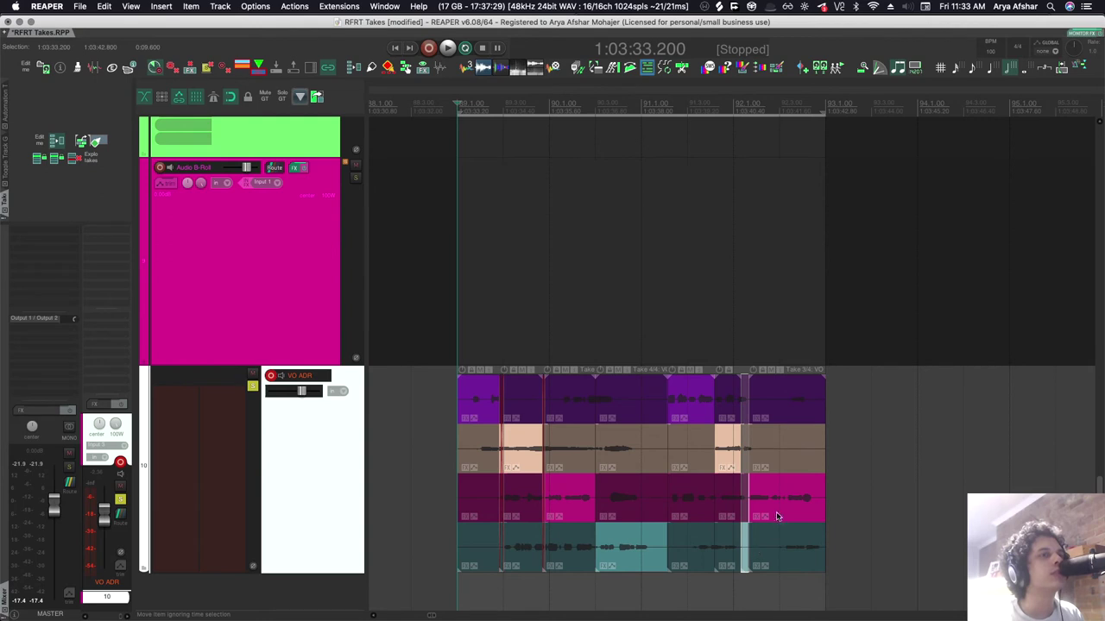
key(space)
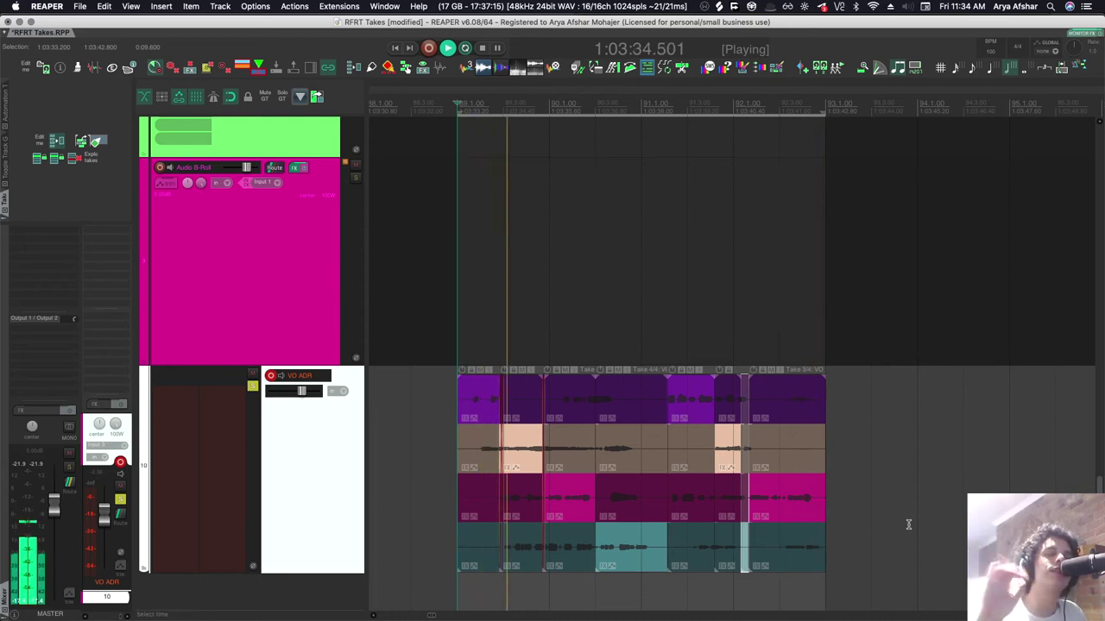
key(space)
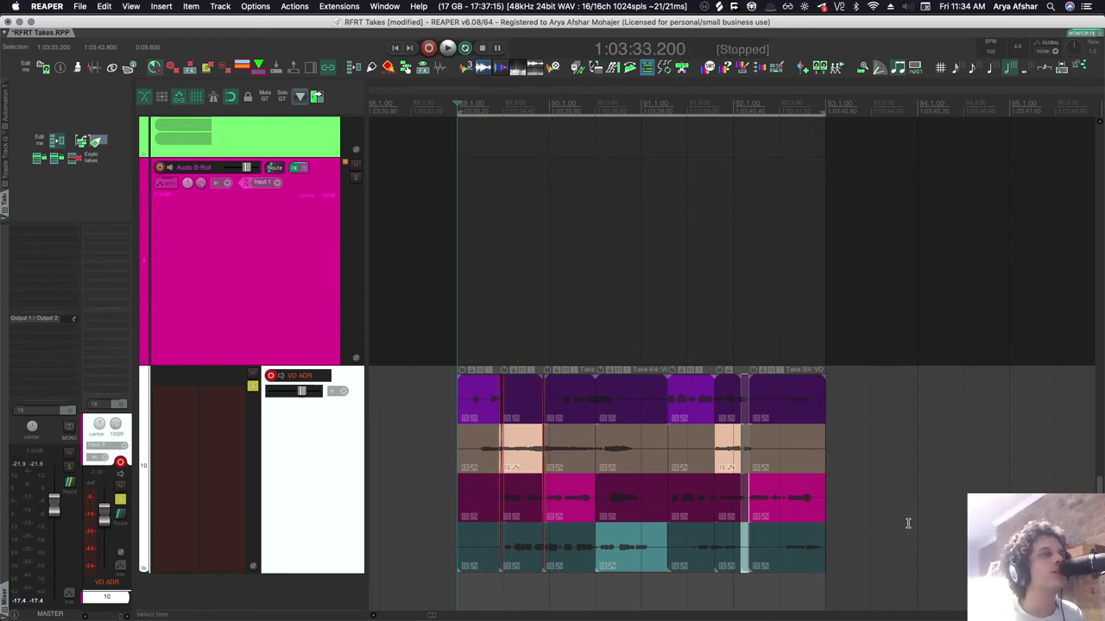
Crop all split VO ADR pieces to their active takes.
click(42, 160)
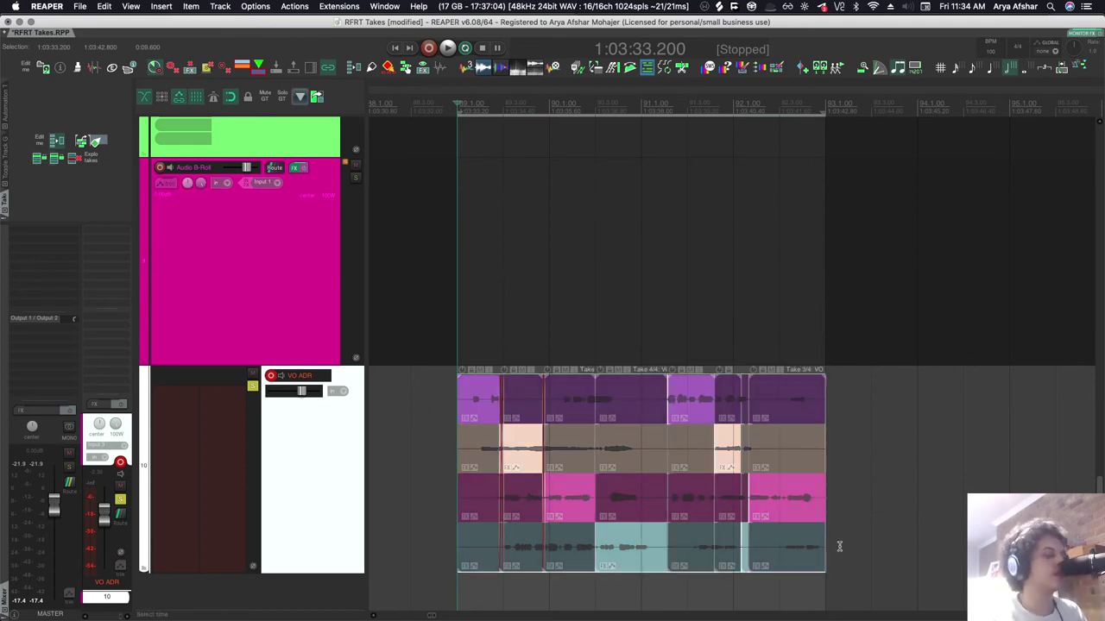
key(alt+shift+t)
click(482, 435)
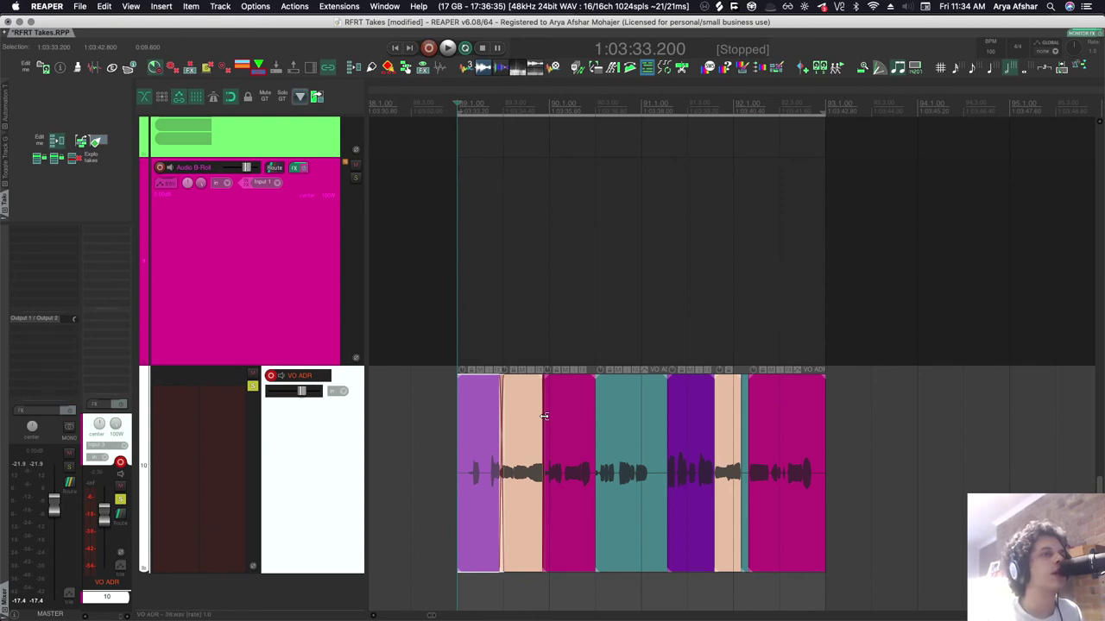
Select all the cropped pieces and glue them together, then undo the gluing and the crop to active takes.
key(super+a)
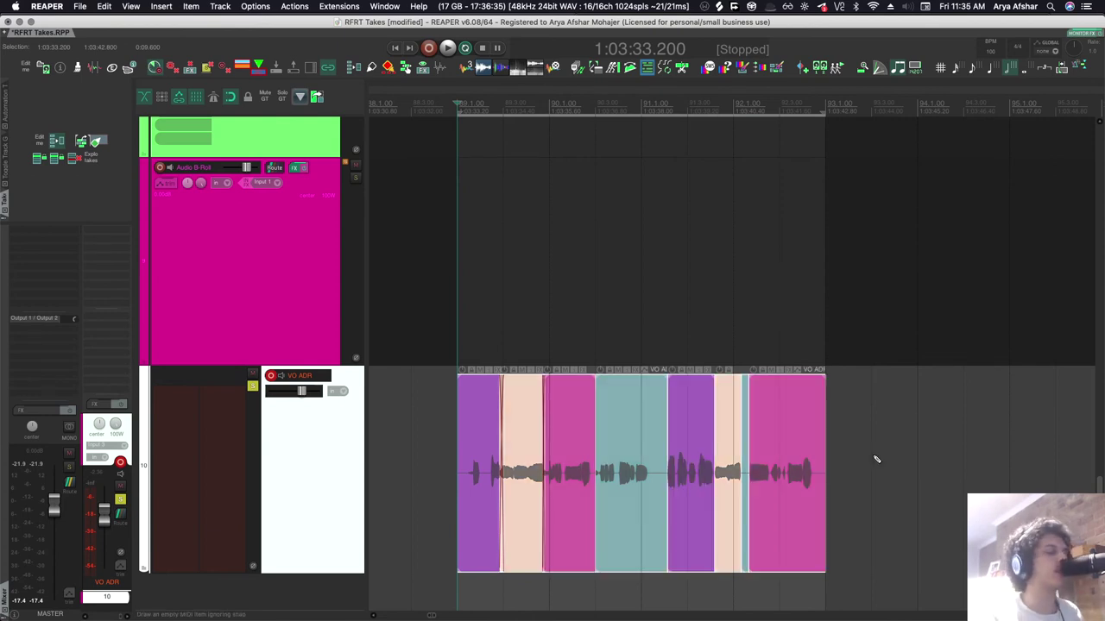
key(super+g)
key(super+z)
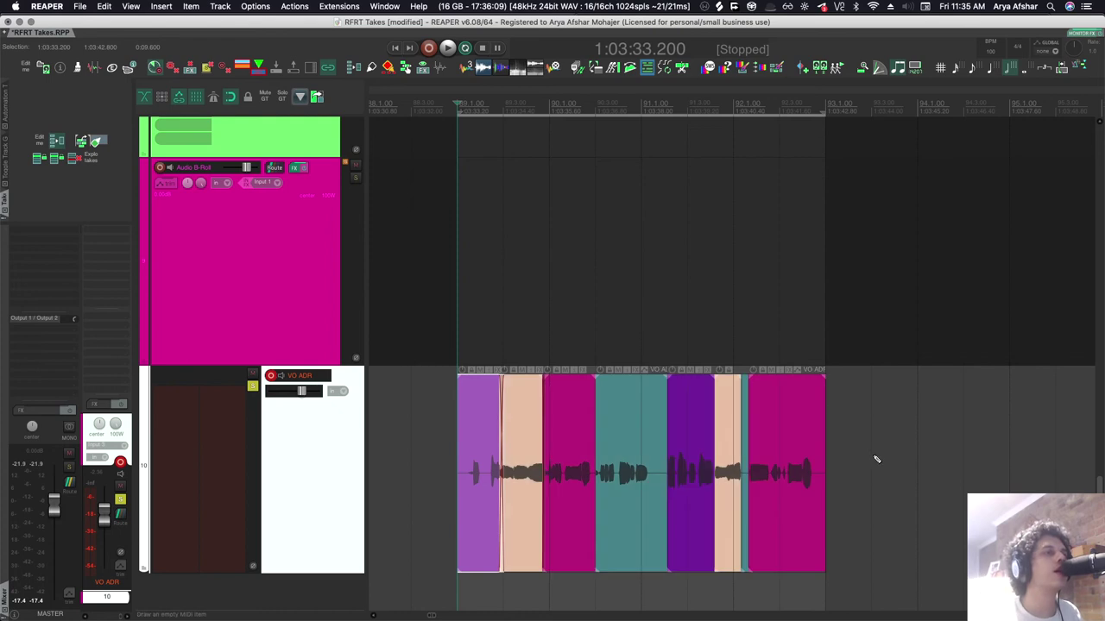
click(872, 455)
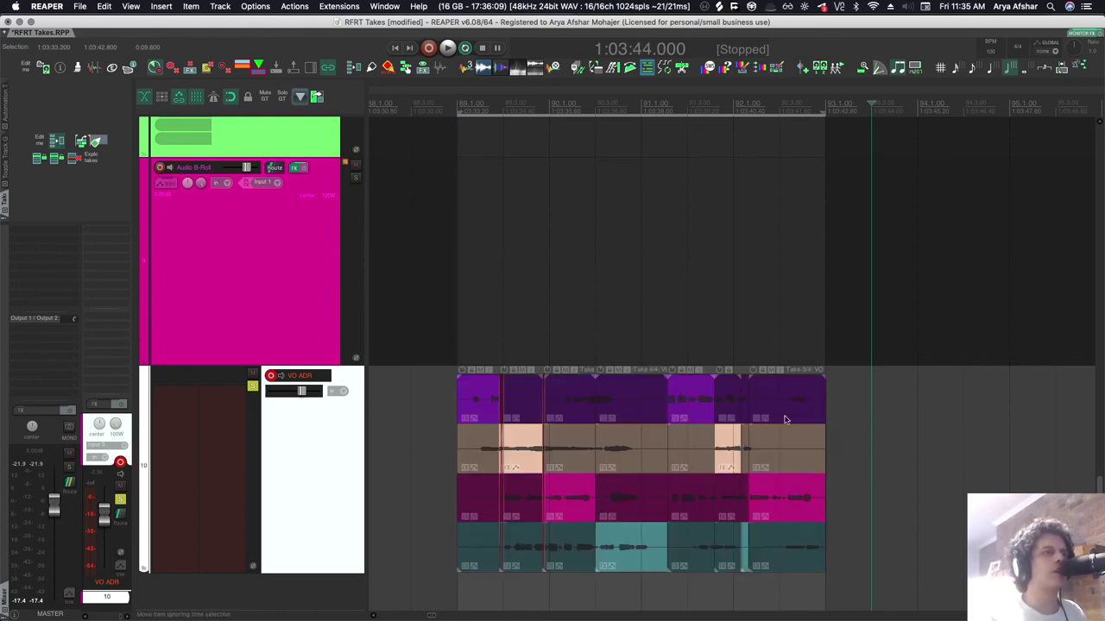
Copy all VO ADR pieces onto the Audio B-Roll track and crop the copies to their active takes.
drag(873, 319, 498, 592)
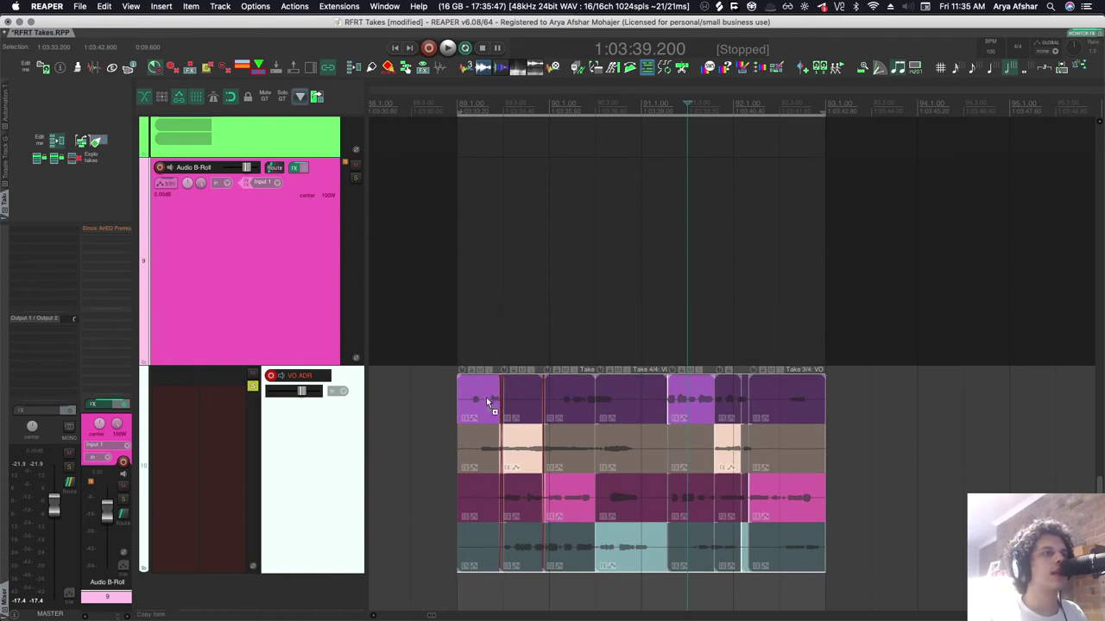
drag(485, 401, 485, 325)
drag(414, 175, 882, 343)
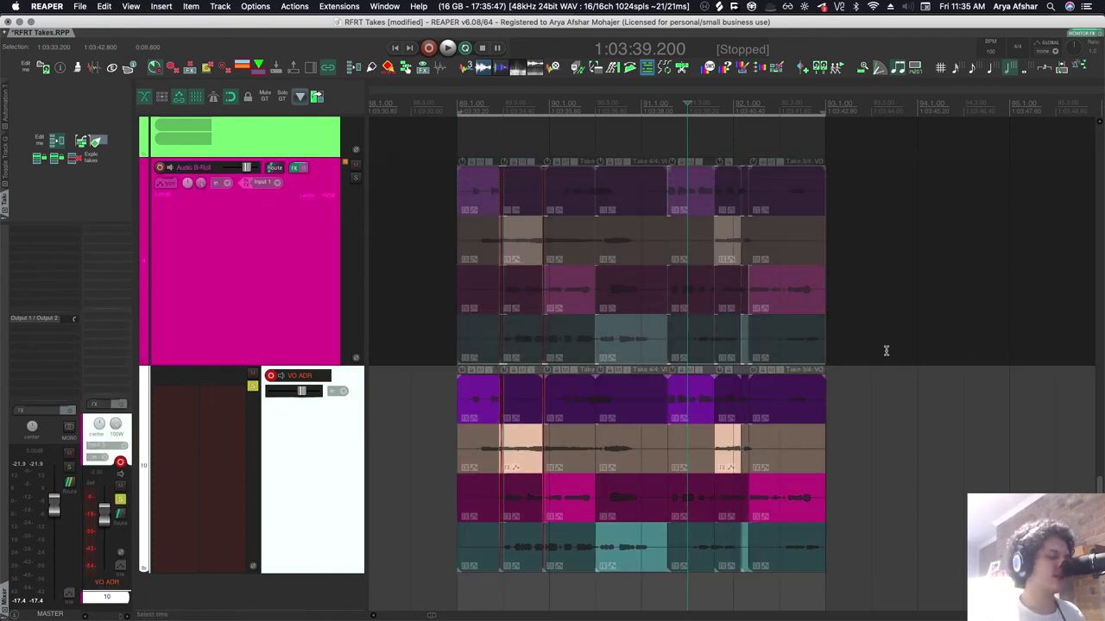
key(alt+shift+t)
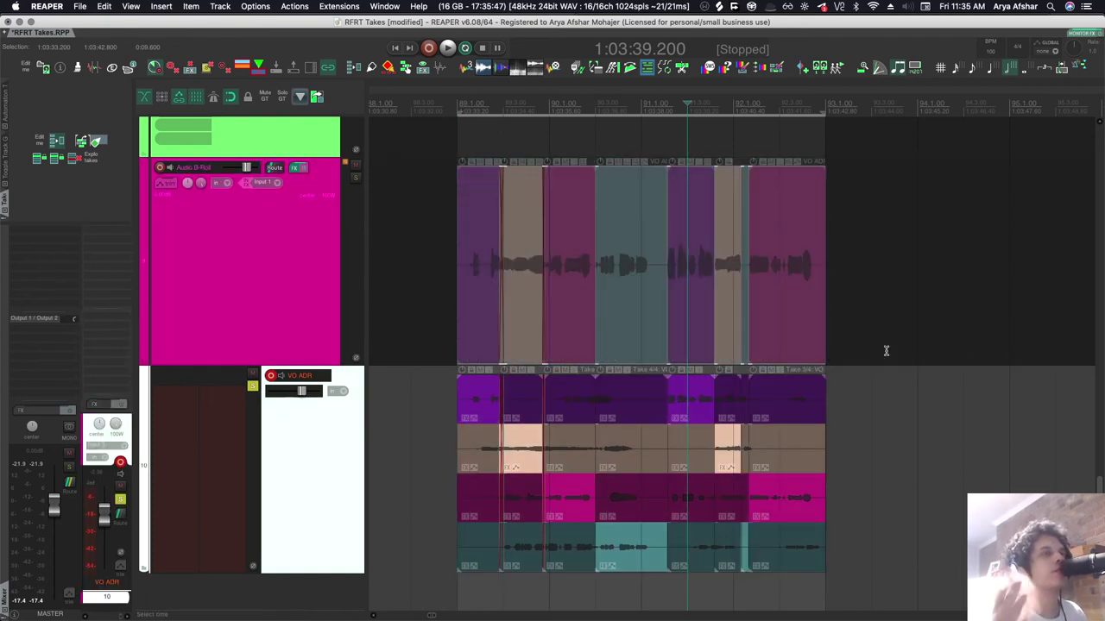
drag(441, 396, 826, 569)
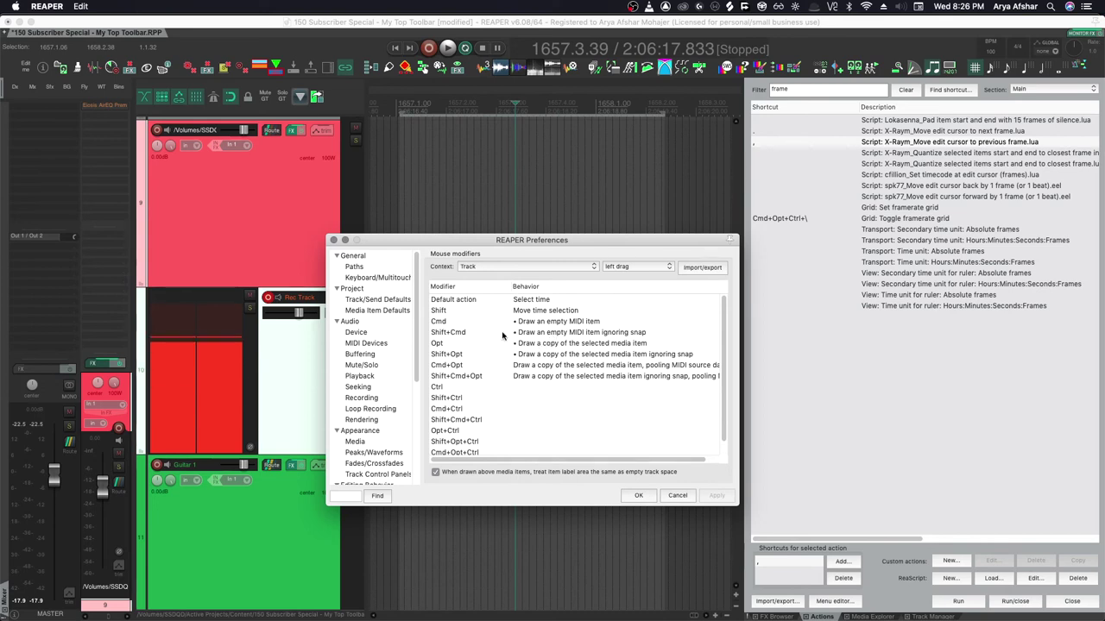
Close the preferences and draw a copy of the second VO ADR piece on the red track above Rec Track.
click(334, 239)
scroll(574, 400, down, 3)
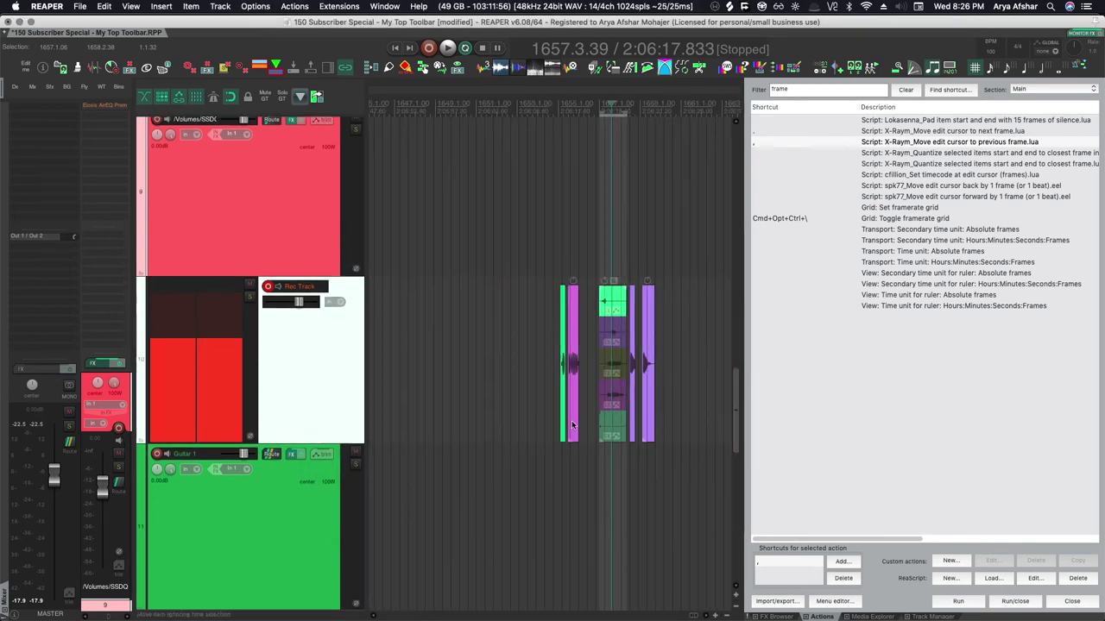
click(574, 400)
scroll(574, 400, left, 3)
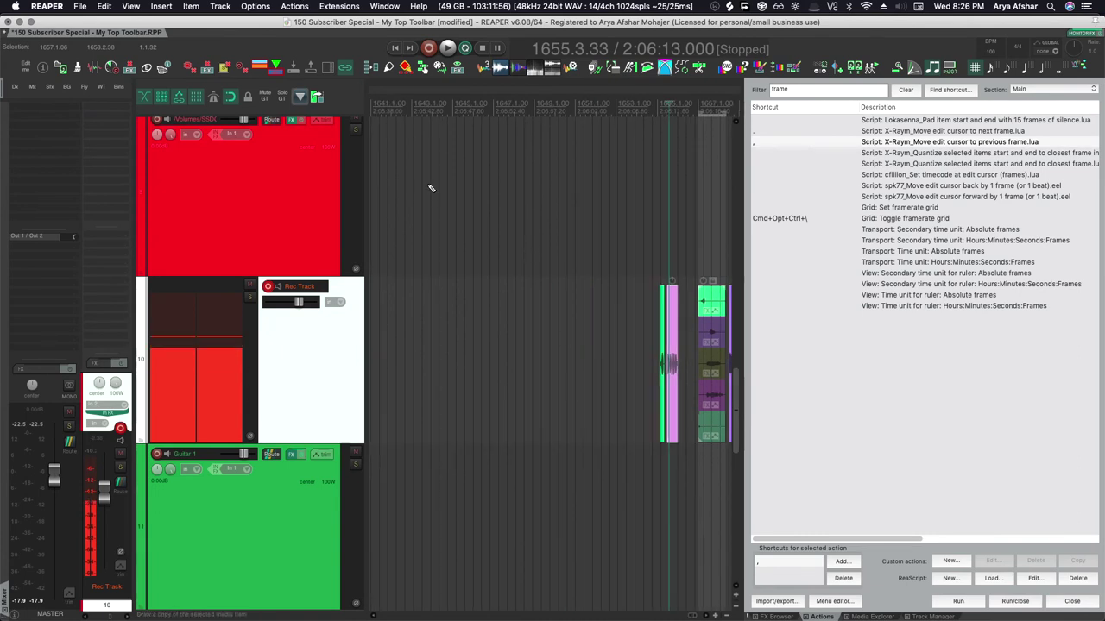
mouse_move(430, 188)
mouse_down()
mouse_move(567, 200)
mouse_move(444, 199)
mouse_move(509, 216)
mouse_up()
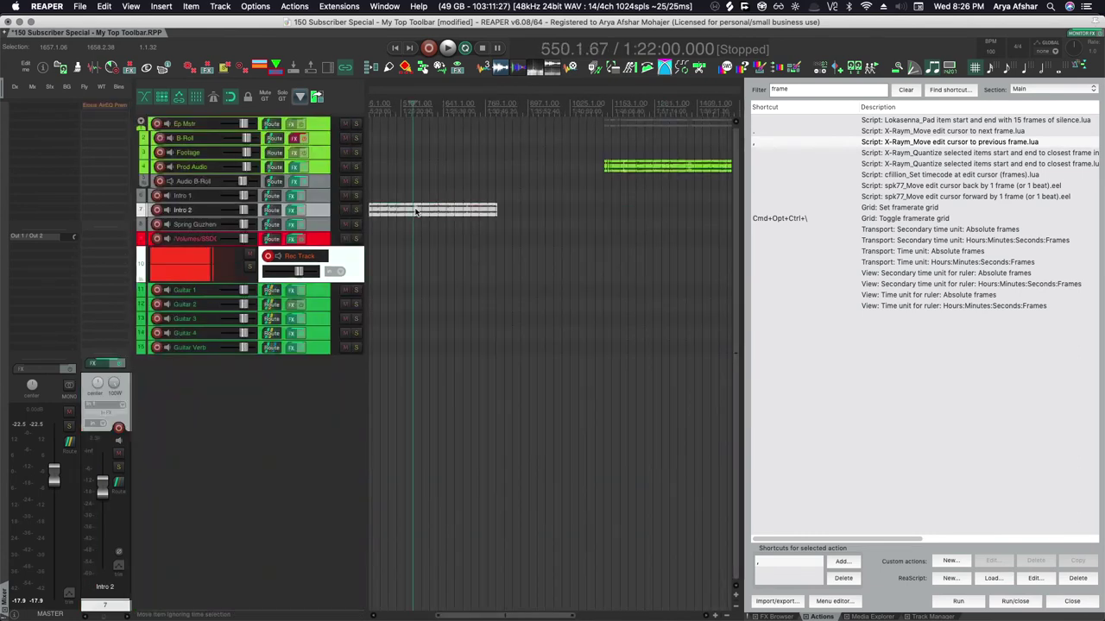
Try to draw a copy of the selected Intro 2 item on the Spring Guzheng track, and undo the attempt.
scroll(416, 213, up, 5)
scroll(410, 222, up, 5)
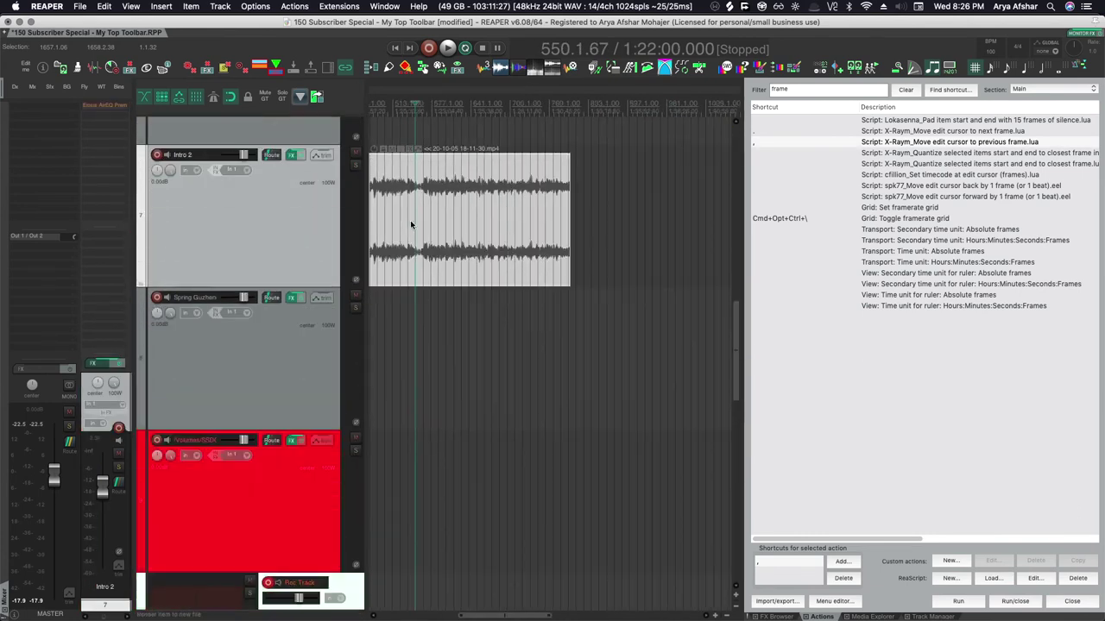
click(432, 208)
scroll(425, 237, right, 5)
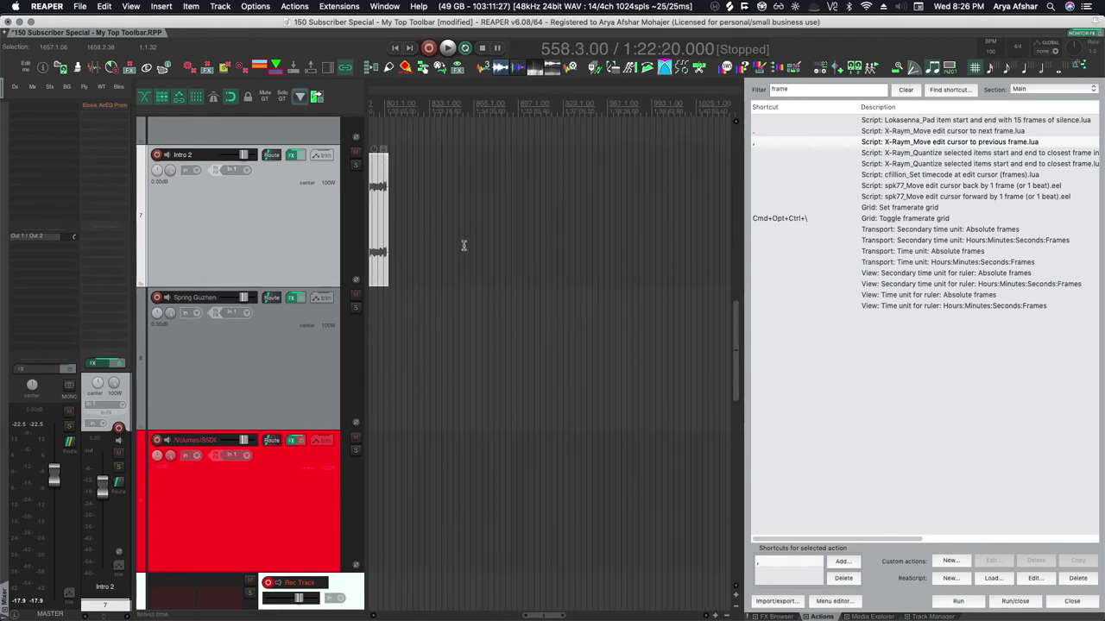
scroll(463, 245, left, 4)
scroll(531, 182, left, 3)
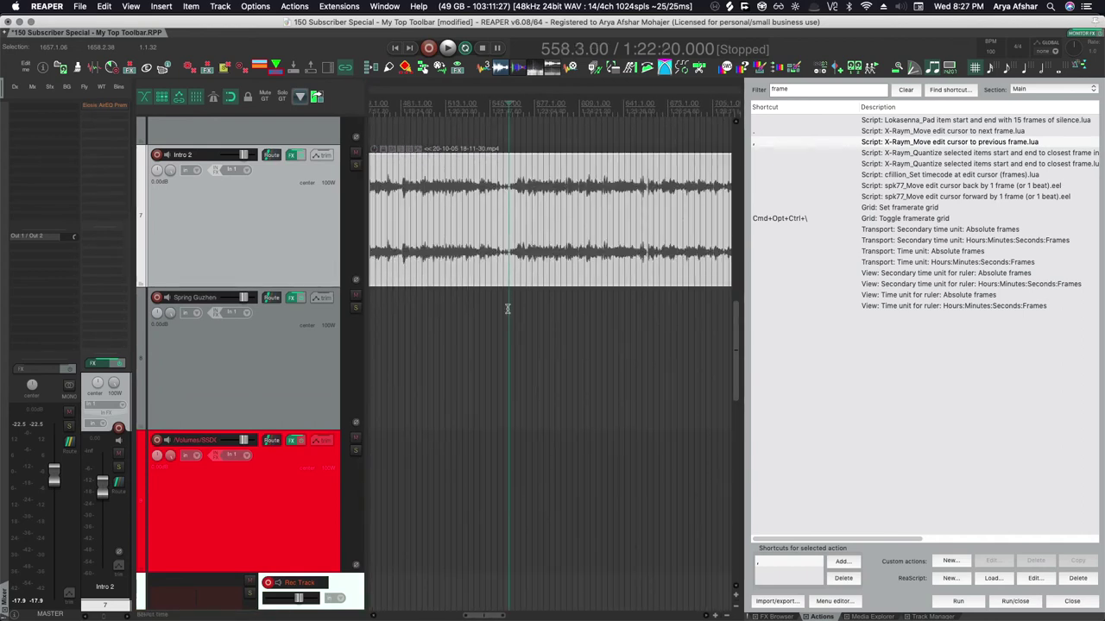
drag(514, 331, 631, 333)
key(super+z)
Draw a copy of the selected Intro 2 item in empty timeline space after the original.
scroll(629, 335, down, 5)
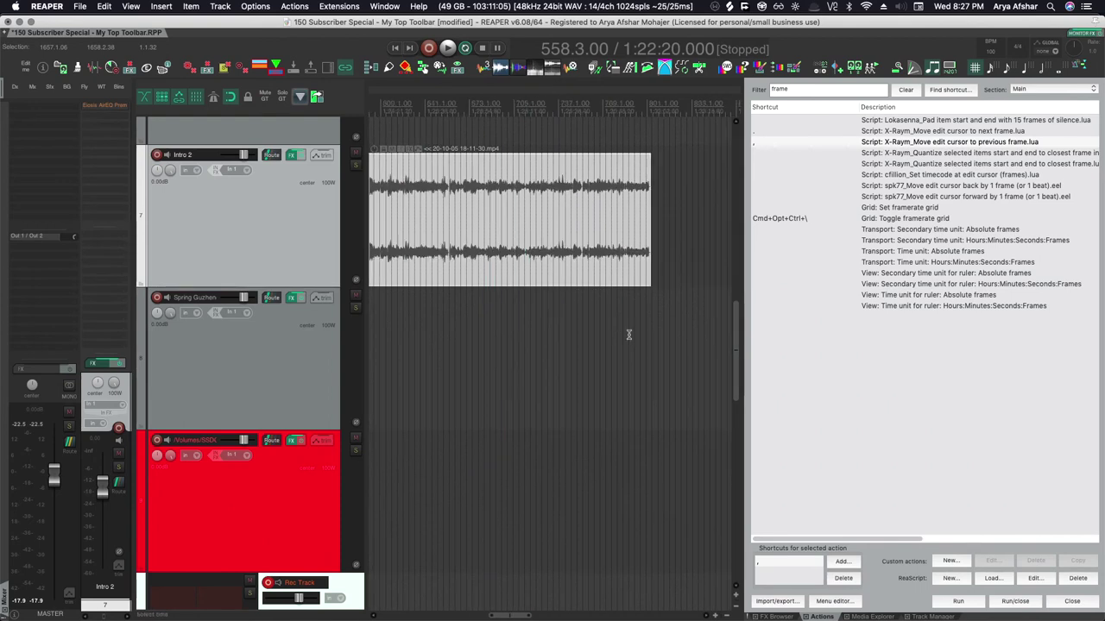
scroll(612, 337, down, 3)
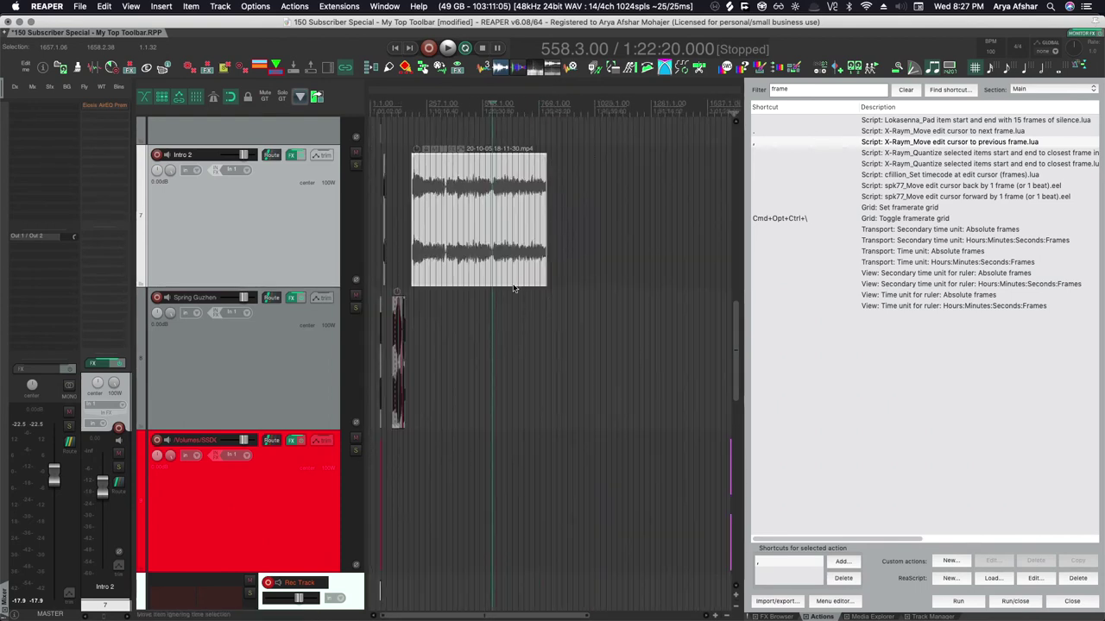
scroll(510, 276, up, 2)
scroll(474, 259, down, 10)
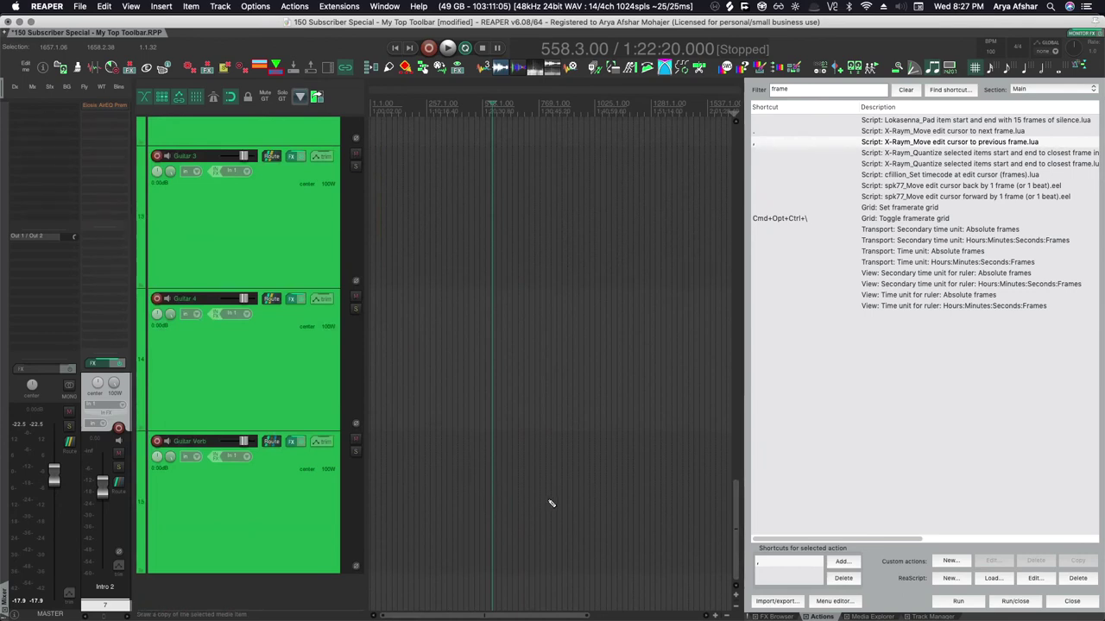
drag(552, 503, 644, 508)
scroll(471, 399, up, 10)
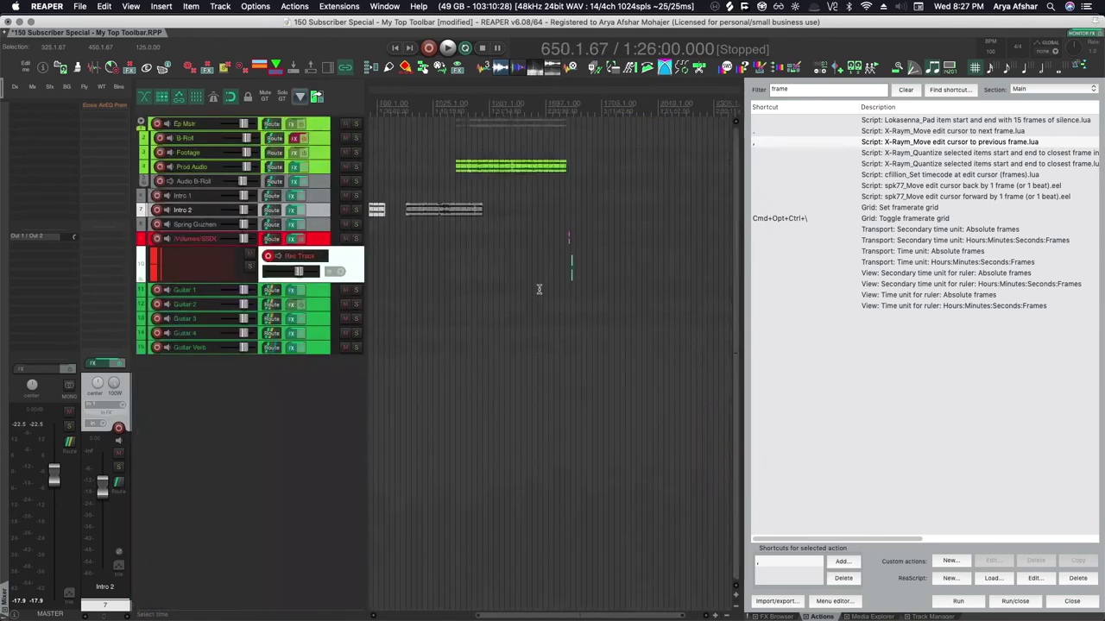
Activate the first take of the five-take Rec Track item and draw a copy of its opening section on the Guitar 1 track.
scroll(541, 292, up, 4)
scroll(545, 295, down, 5)
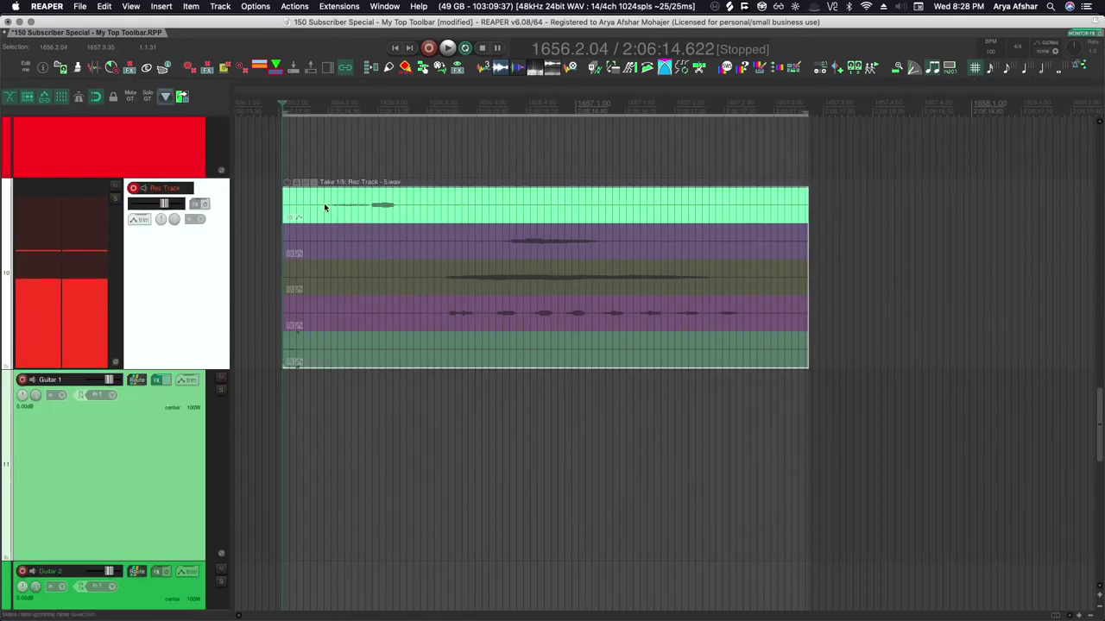
click(325, 211)
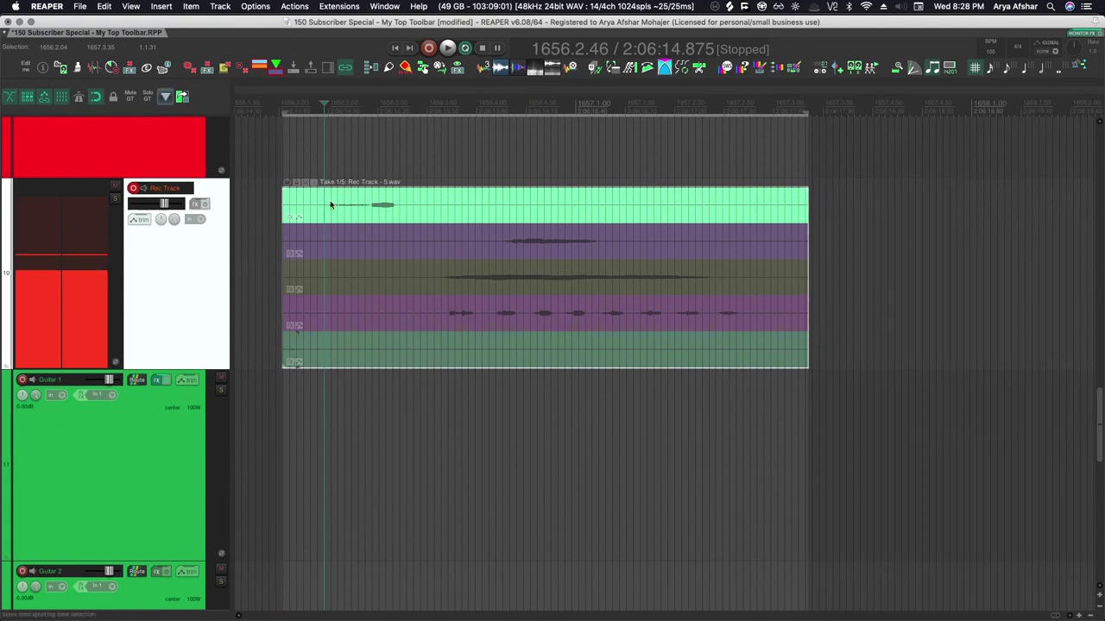
drag(328, 486, 440, 497)
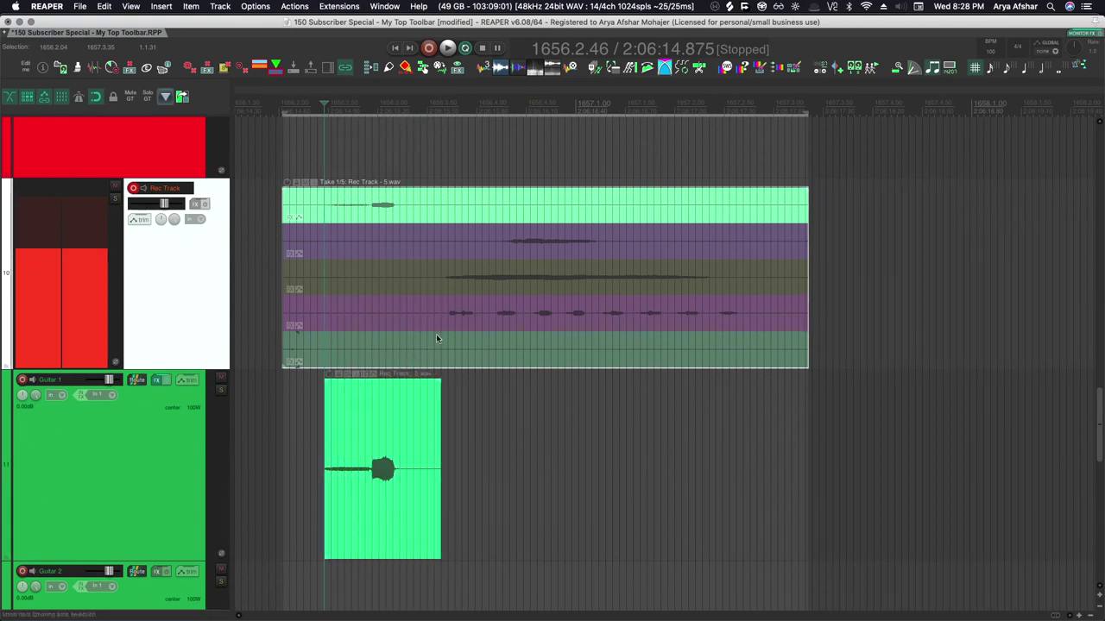
Complete the comp on Guitar 1 with adjoining sections drawn from the third, second and fourth takes, and select the original five-take item on Rec Track.
click(446, 282)
scroll(446, 282, up, 2)
mouse_move(516, 493)
mouse_down()
mouse_move(580, 498)
mouse_move(629, 477)
mouse_move(939, 458)
mouse_up()
click(585, 242)
click(697, 312)
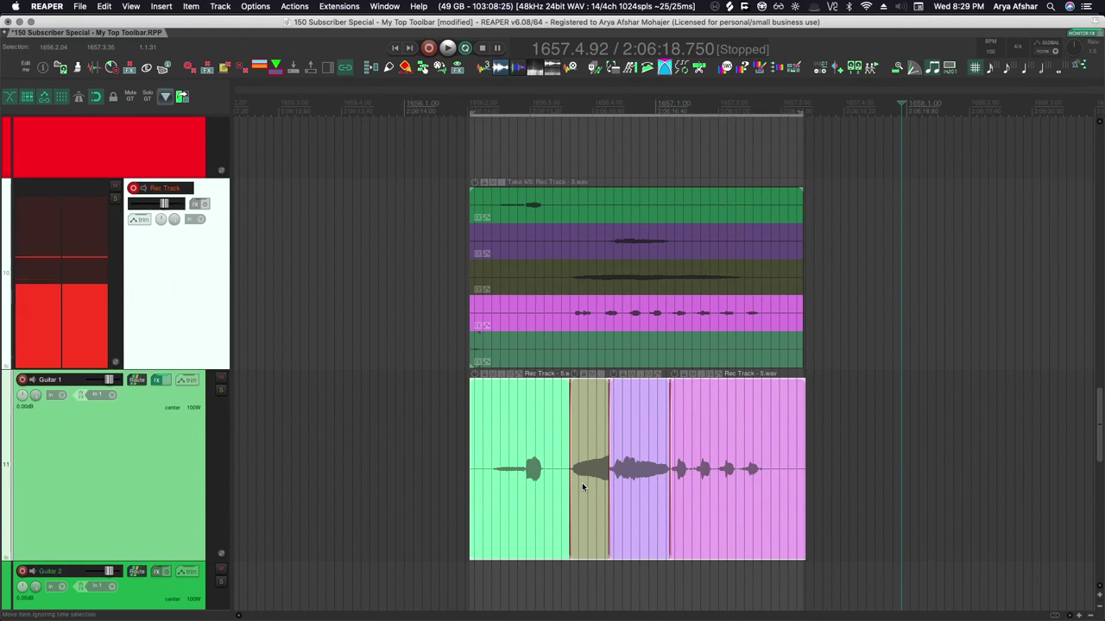
drag(428, 181, 893, 340)
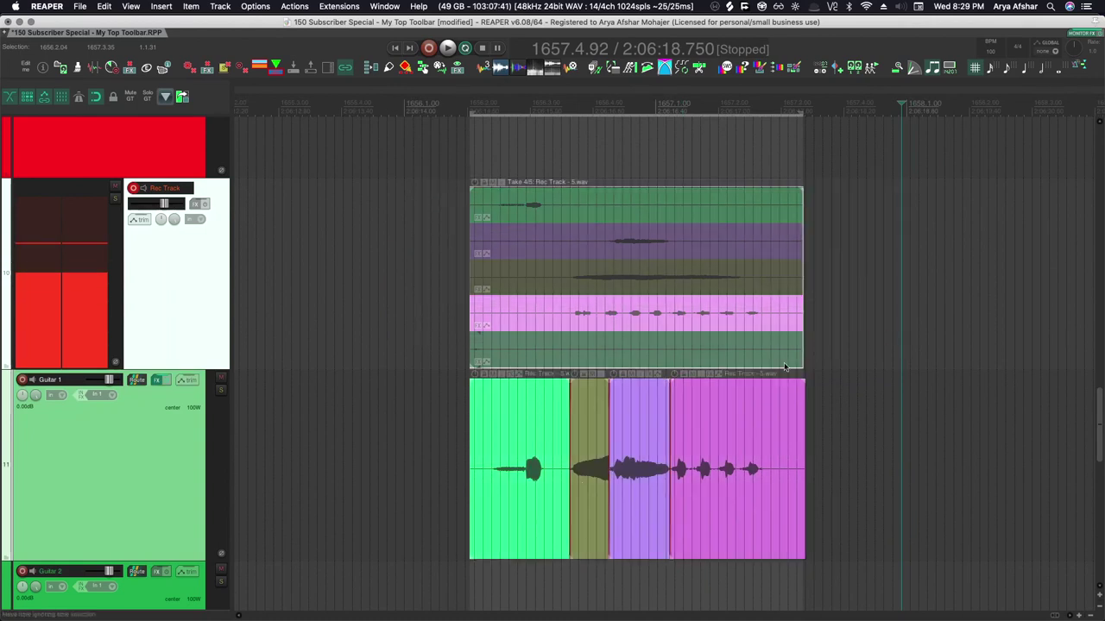
scroll(546, 299, down, 1)
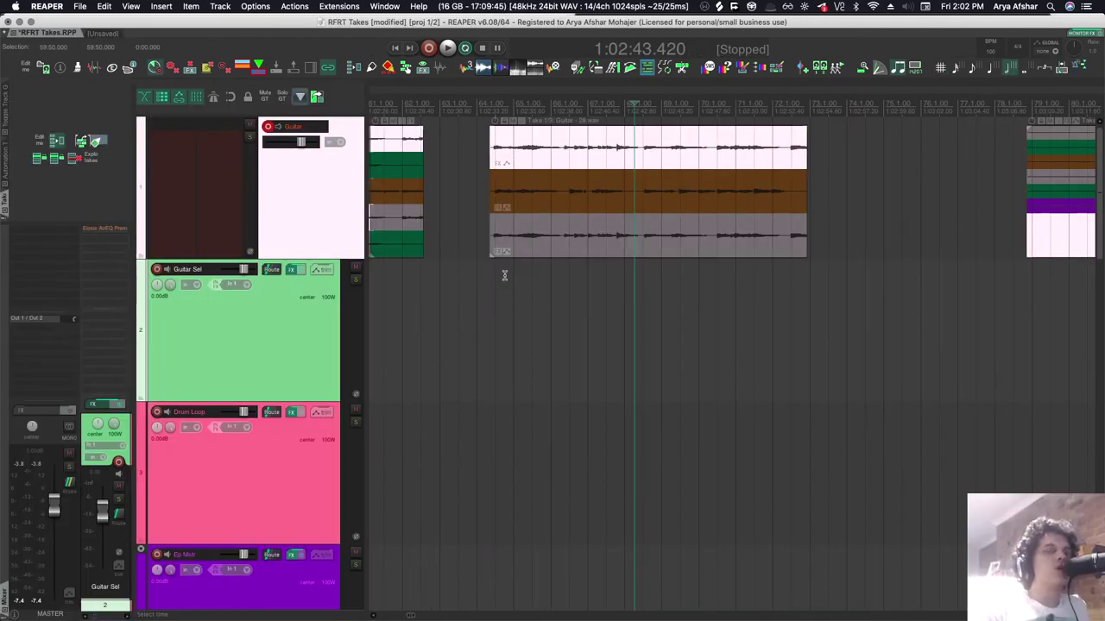